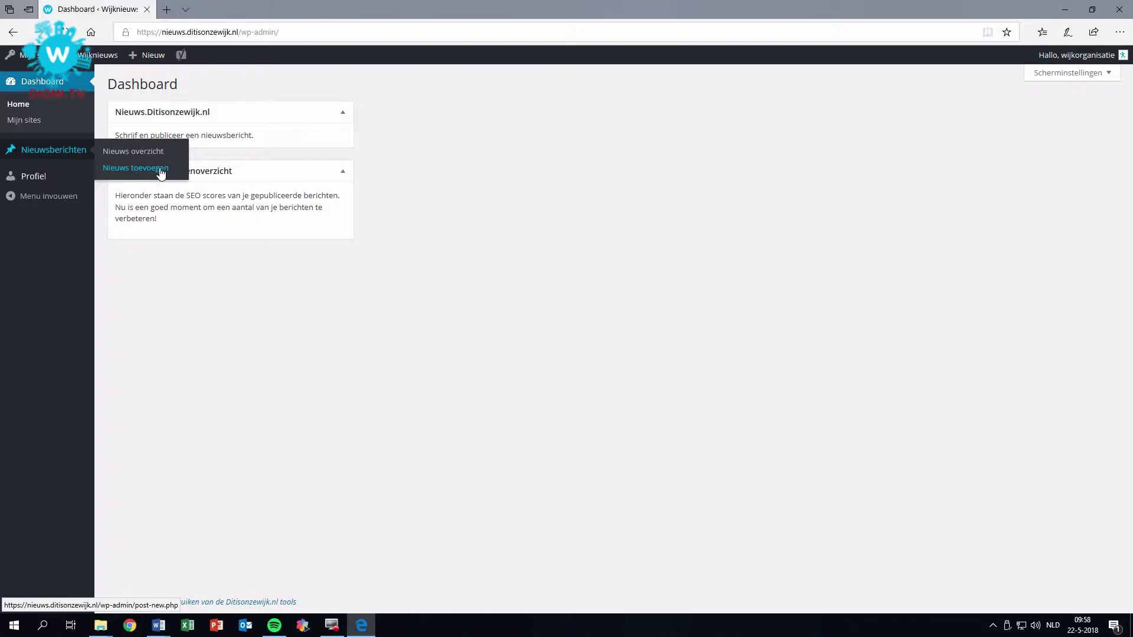
# Start a new news post and assign it to the Brouwhuis category
pyautogui.click(159, 169)
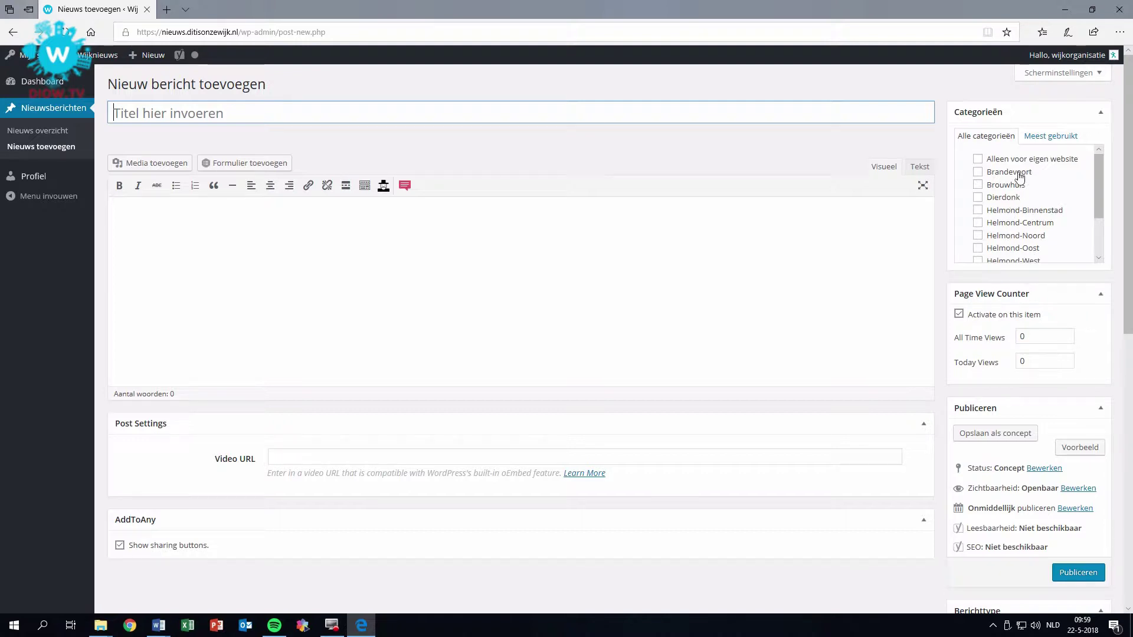
pyautogui.click(979, 185)
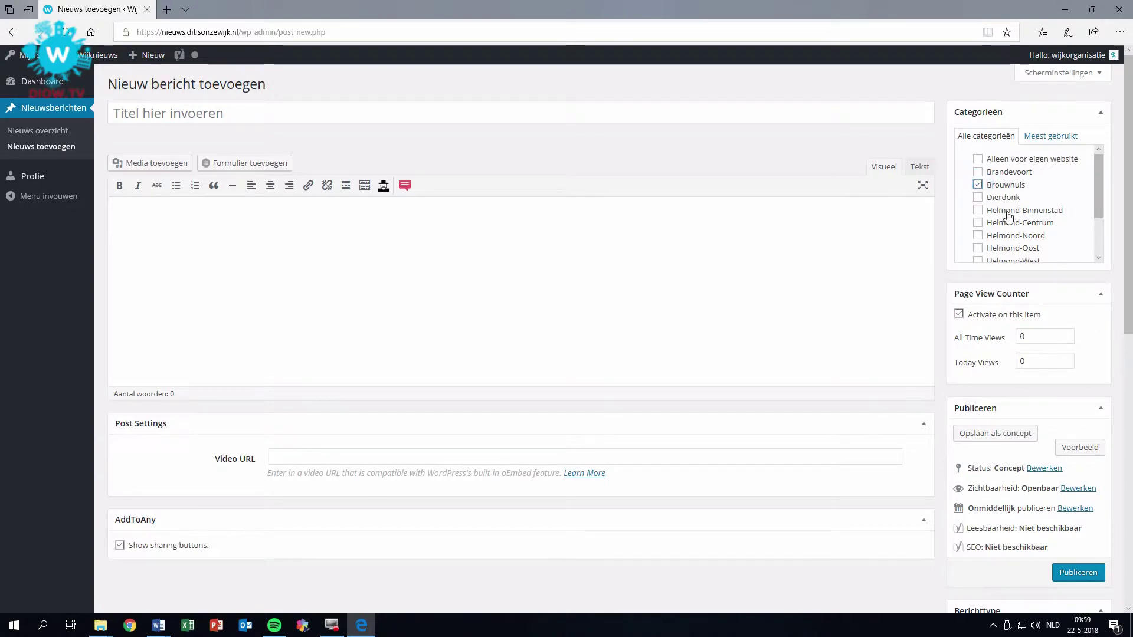
# Fill in the post's location with the suggested street and town
pyautogui.scroll(-3, 1034, 282)
pyautogui.scroll(-3, 1034, 282)
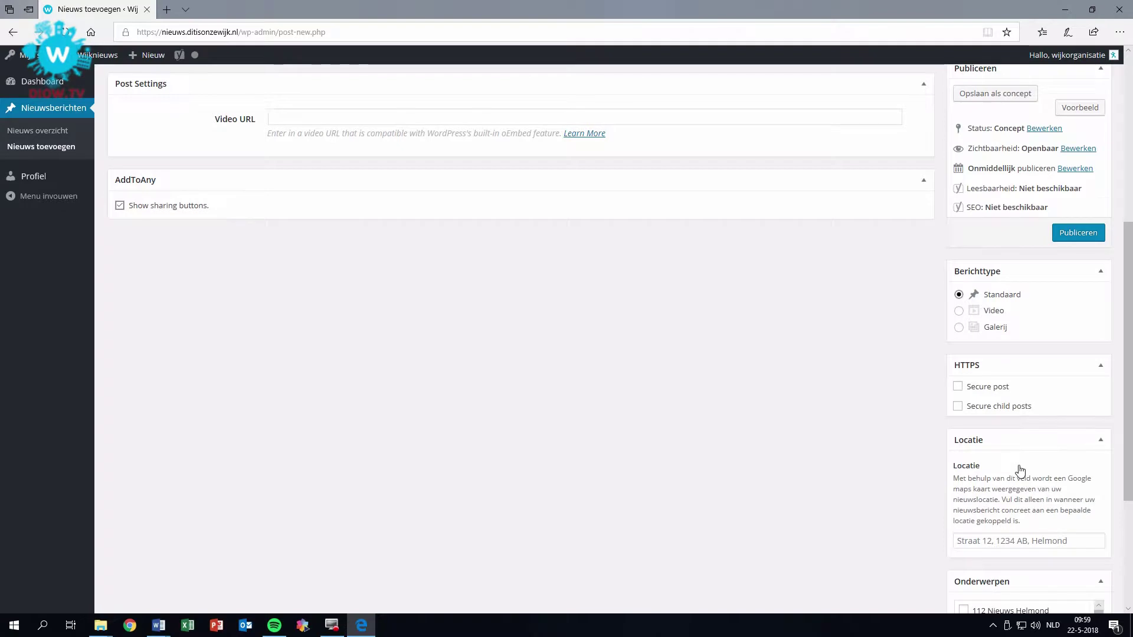
pyautogui.scroll(-2, 1018, 466)
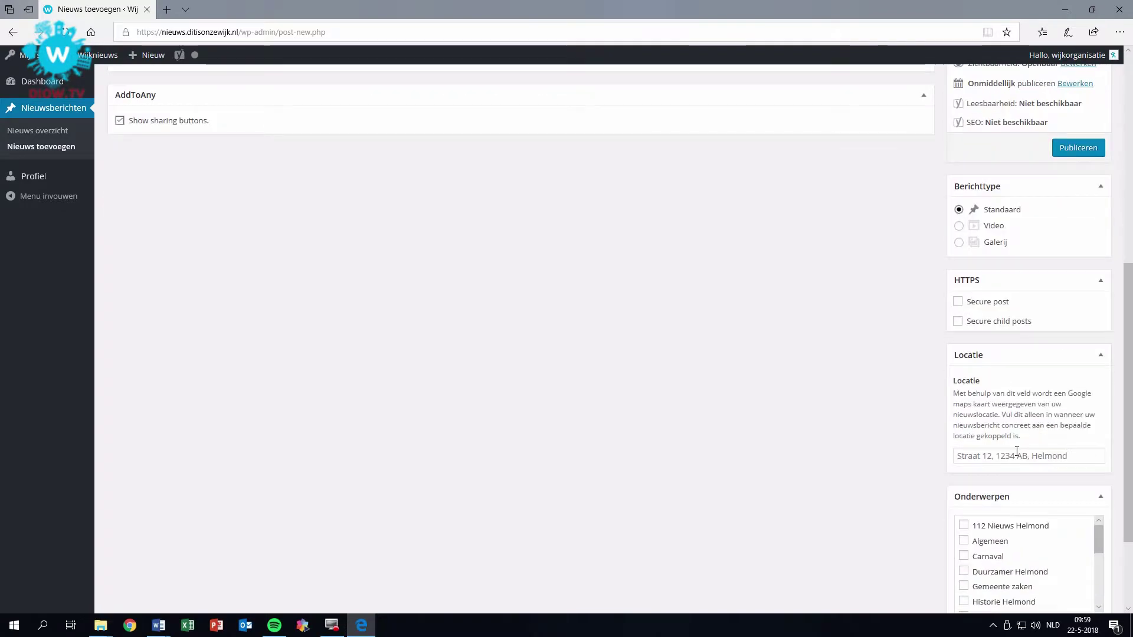
pyautogui.click(957, 456)
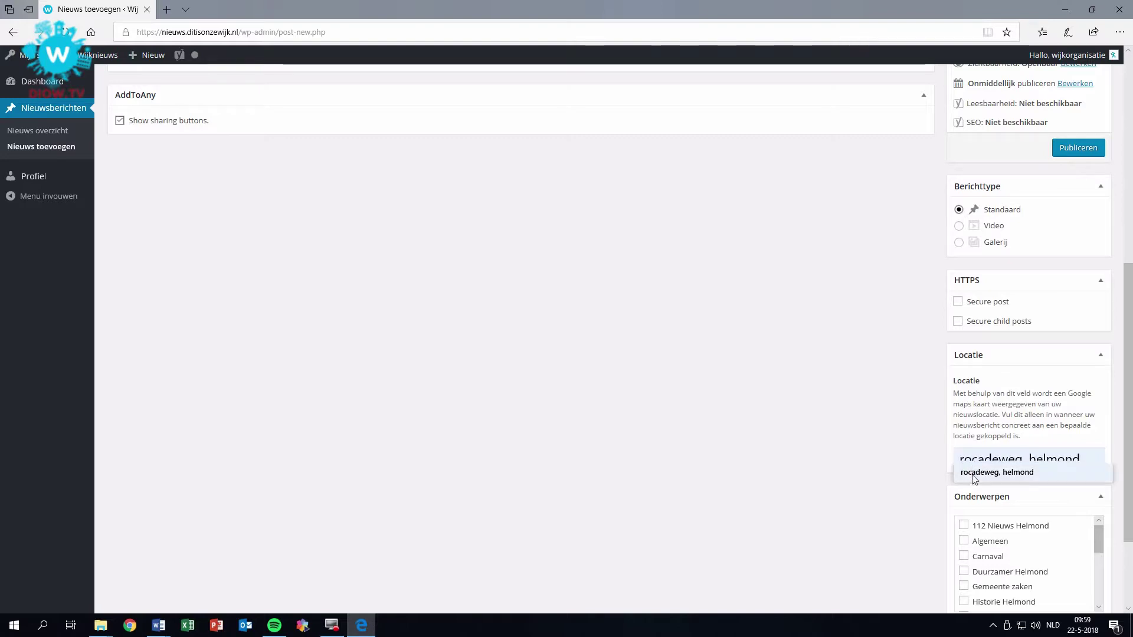
pyautogui.click(971, 475)
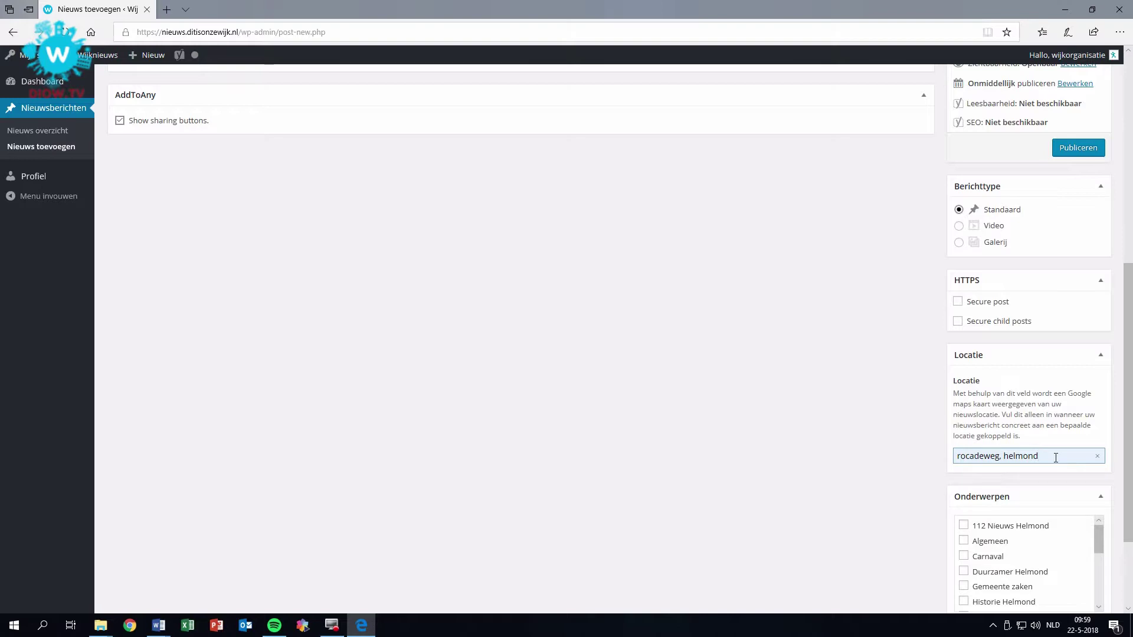
# Assign the post to the Wijkinfo subject under Onderwerpen
pyautogui.scroll(-2, 1055, 457)
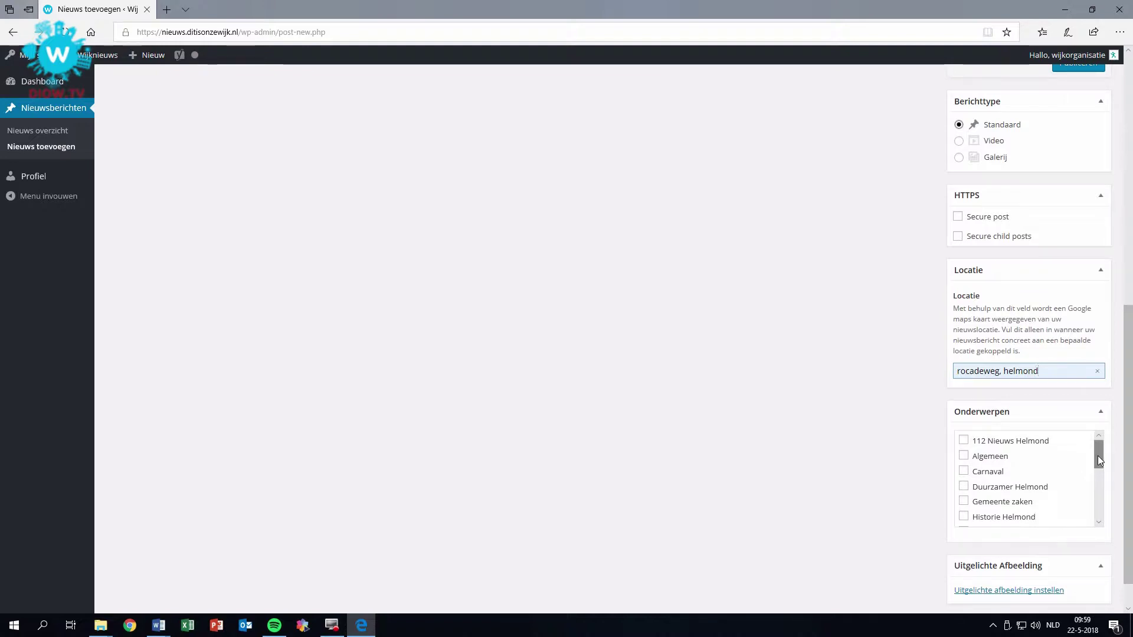
pyautogui.moveTo(1099, 460); pyautogui.dragTo(1100, 511)
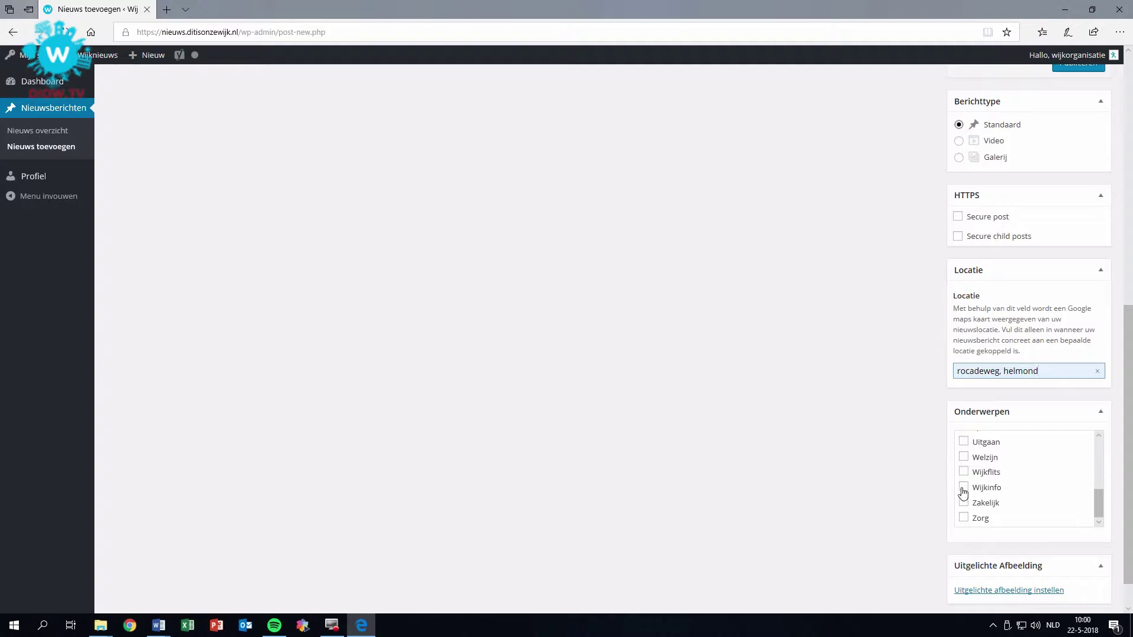
pyautogui.click(964, 488)
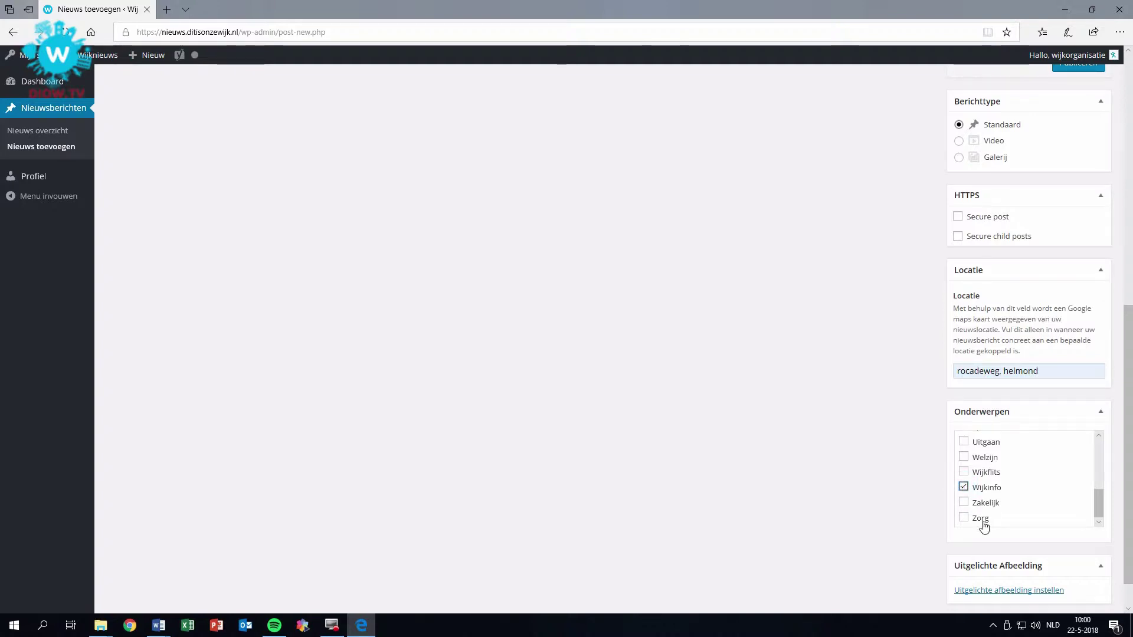
# Upload the picture P1060050 from the Afbeeldingen folder for the post's featured image
pyautogui.click(1010, 591)
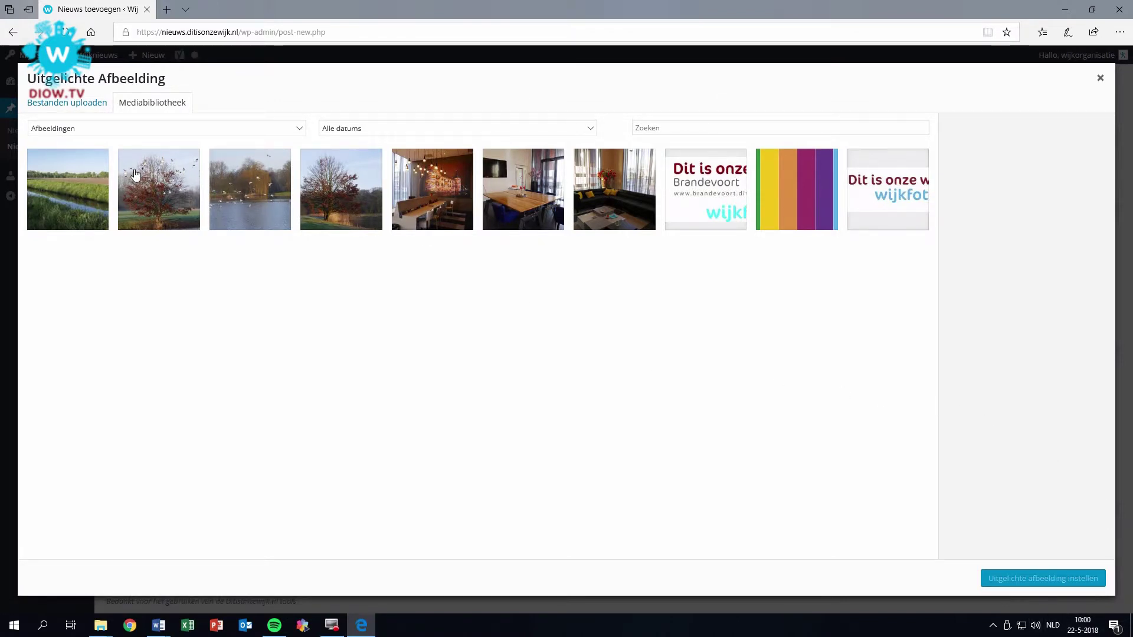
pyautogui.click(75, 109)
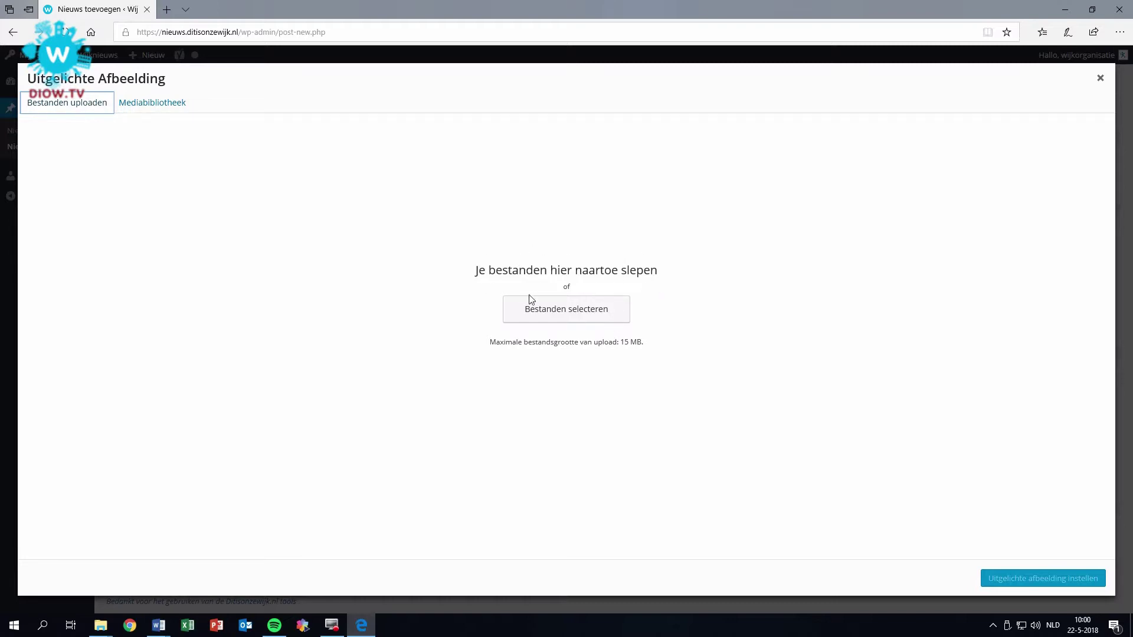
pyautogui.click(545, 312)
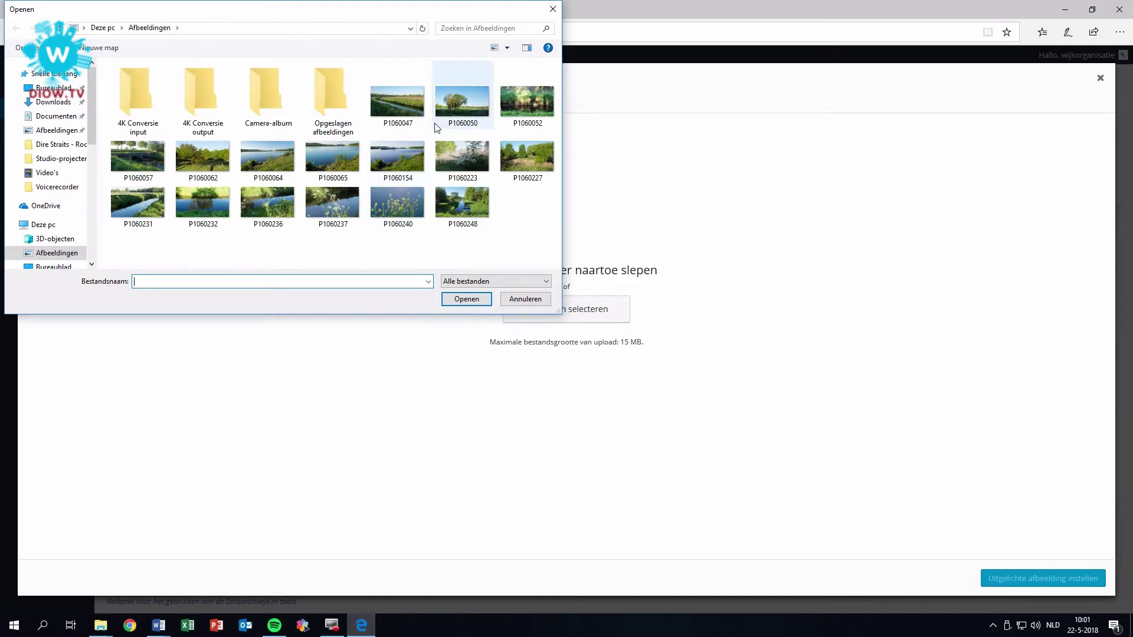
pyautogui.click(473, 102)
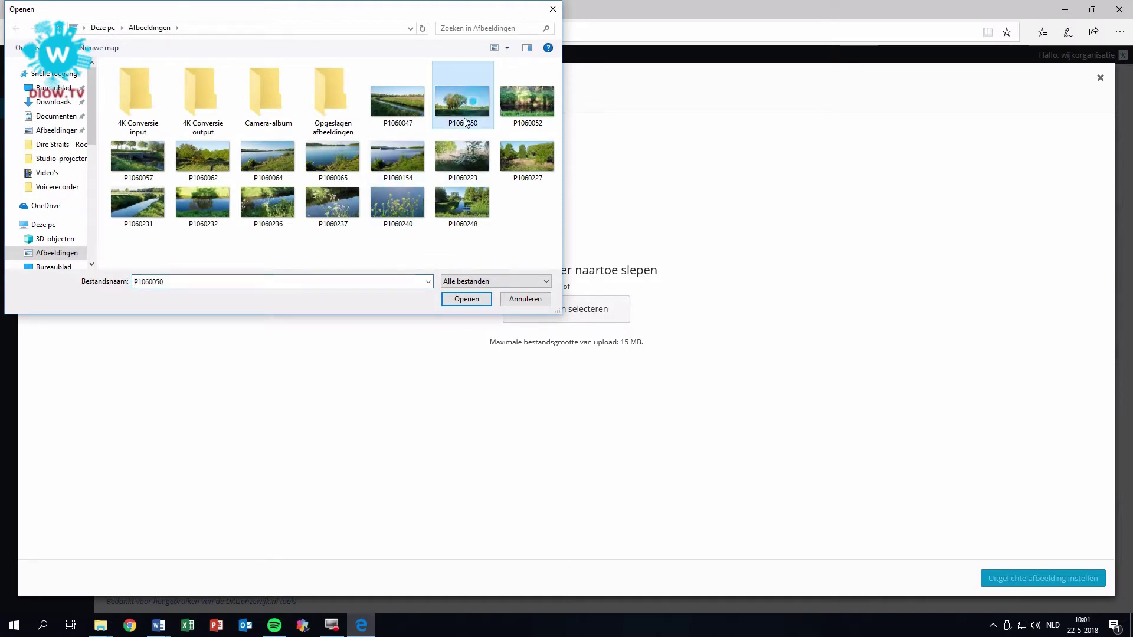
pyautogui.click(466, 299)
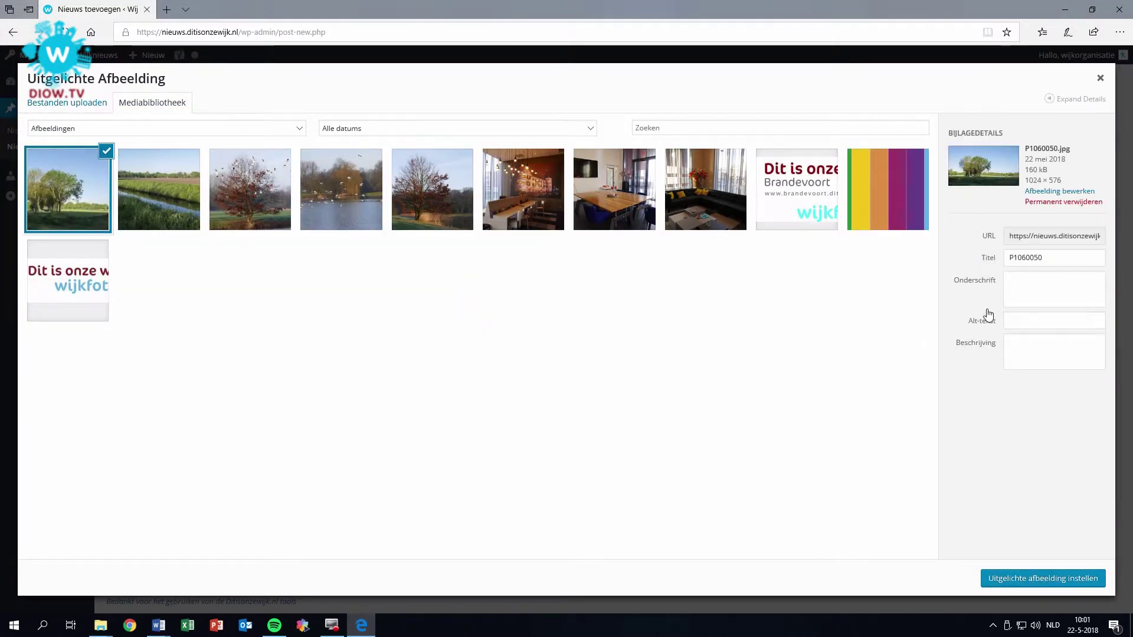
# Title the uploaded picture Stipdonk, caption it "Natuurontwikkeling 2018" and set it as the featured image
pyautogui.doubleClick(1071, 258)
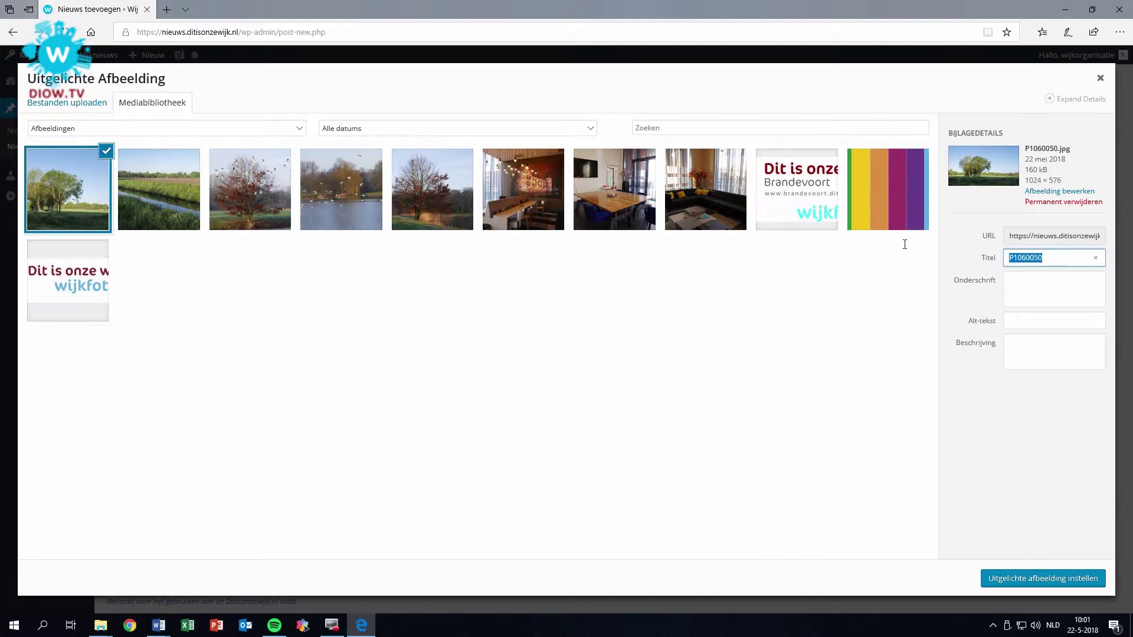
pyautogui.write('Stipdonk')
pyautogui.click(1035, 278)
pyautogui.write('Natuurontwikkeling 2018')
pyautogui.click(1048, 320)
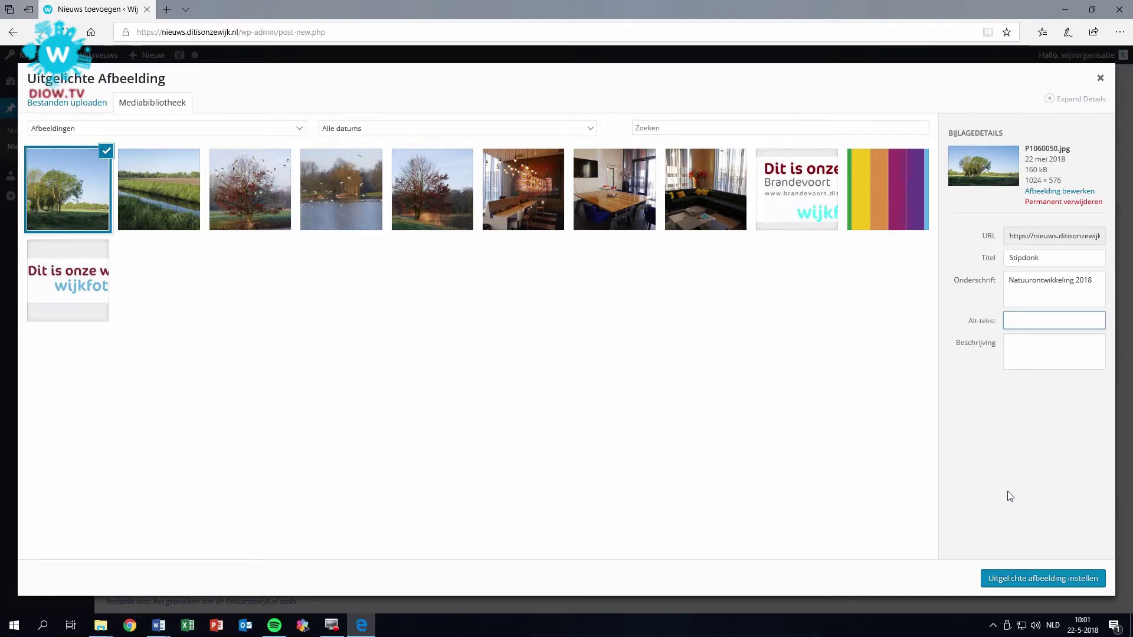
pyautogui.click(1048, 584)
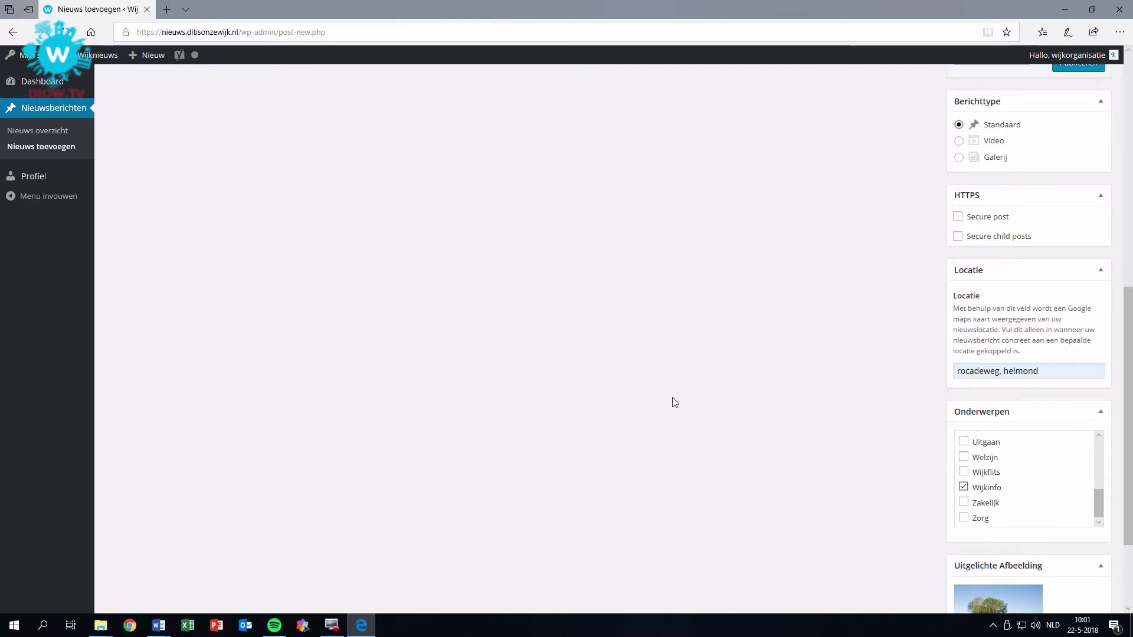
# Write "Natuurontwikkeling Stipdonk..." as the body text of the post
pyautogui.scroll(10, 397, 397)
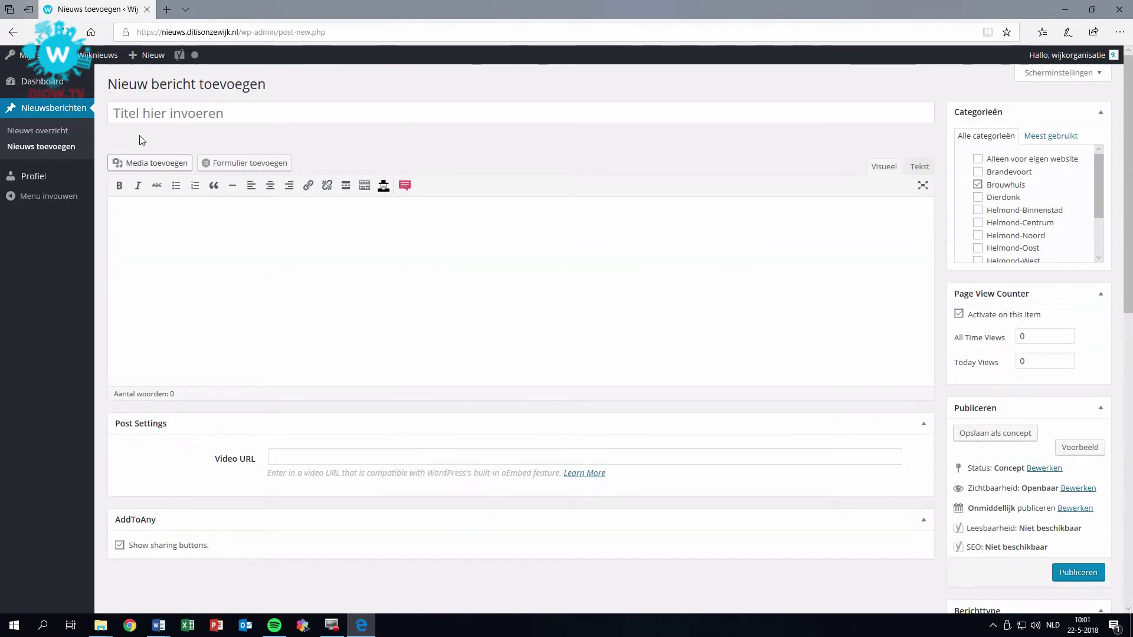
pyautogui.click(123, 112)
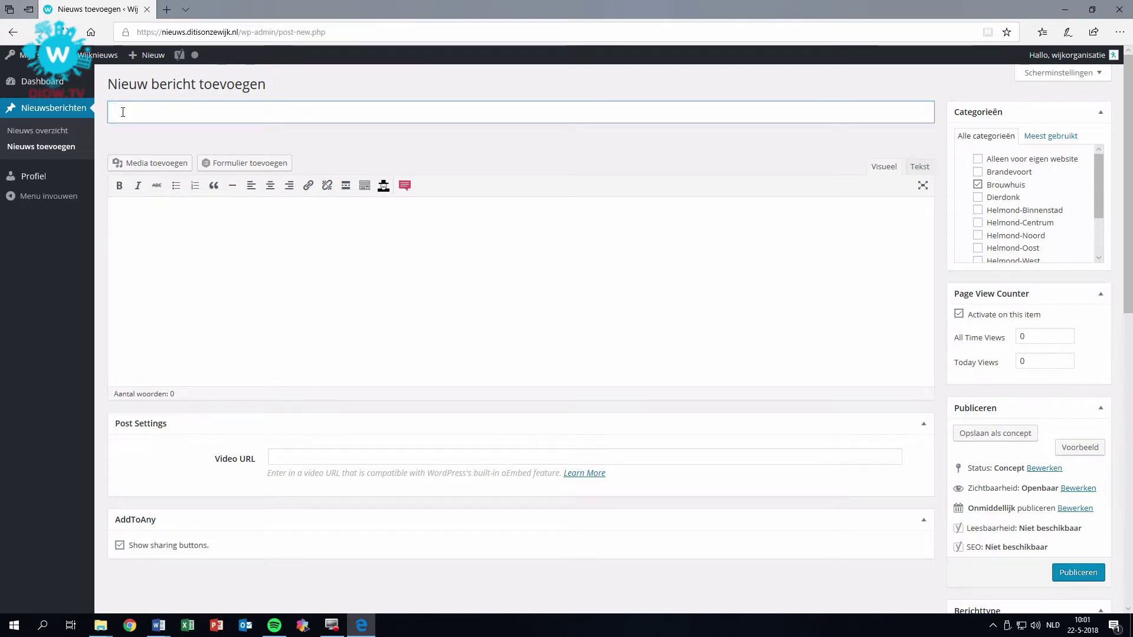
pyautogui.click(131, 213)
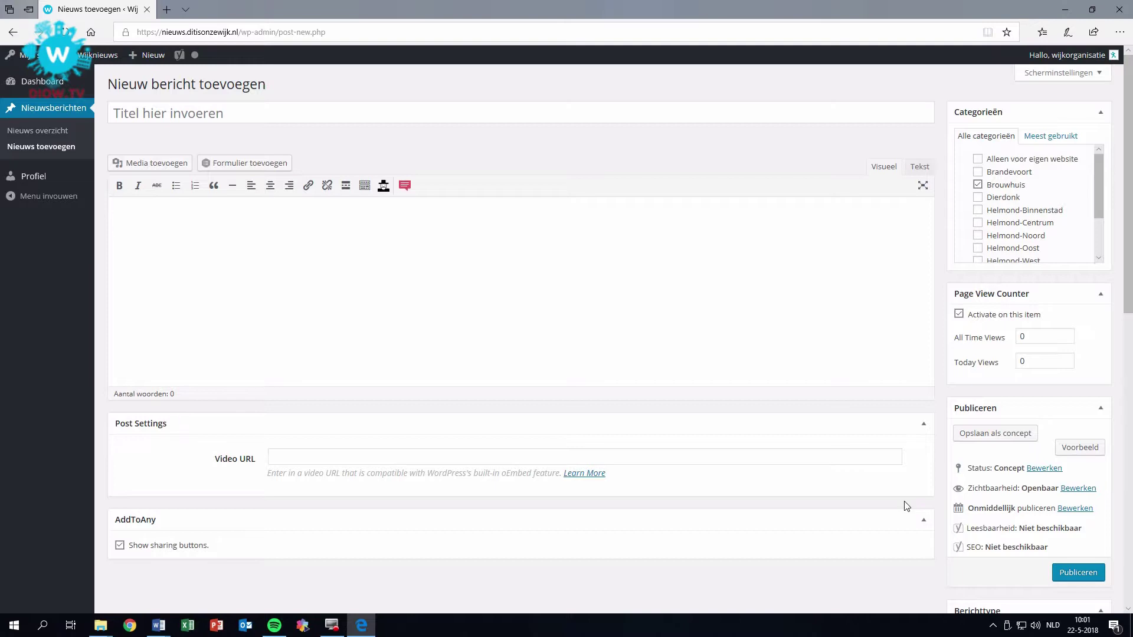
pyautogui.write('Nat')
pyautogui.write('uurontwikkeling Stipdonk...')
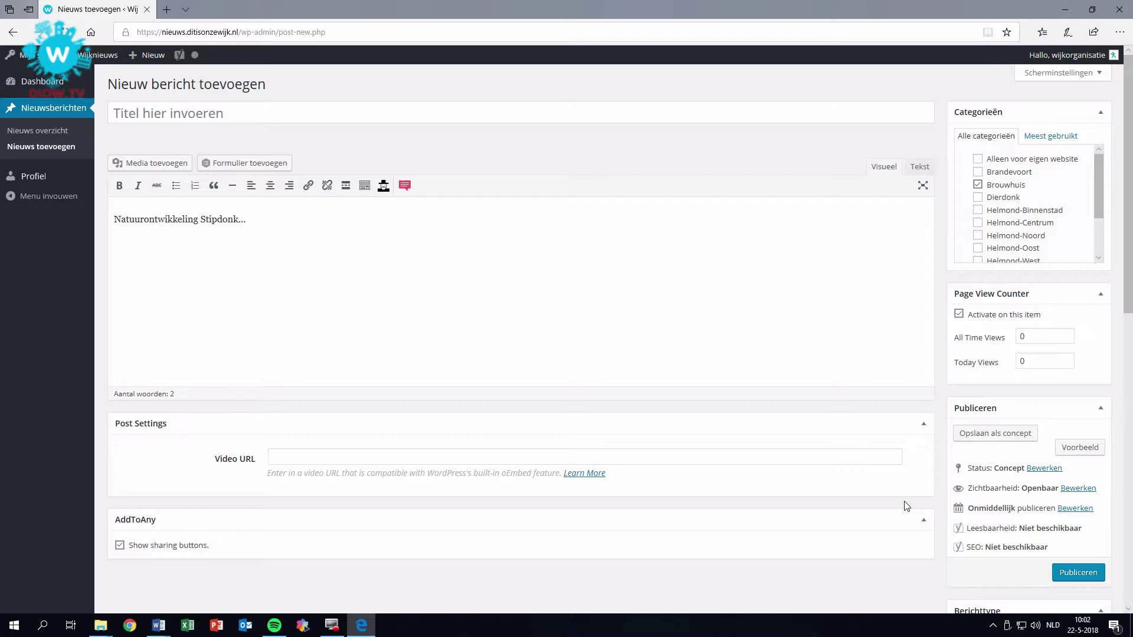
pyautogui.moveTo(200, 220); pyautogui.dragTo(239, 220)
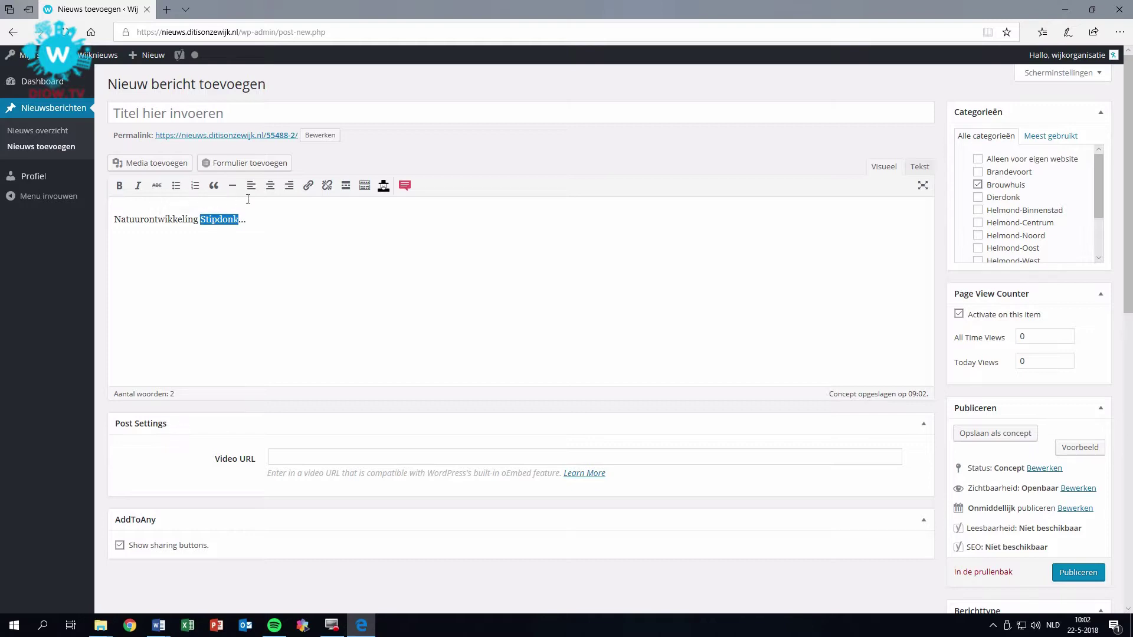
pyautogui.click(311, 189)
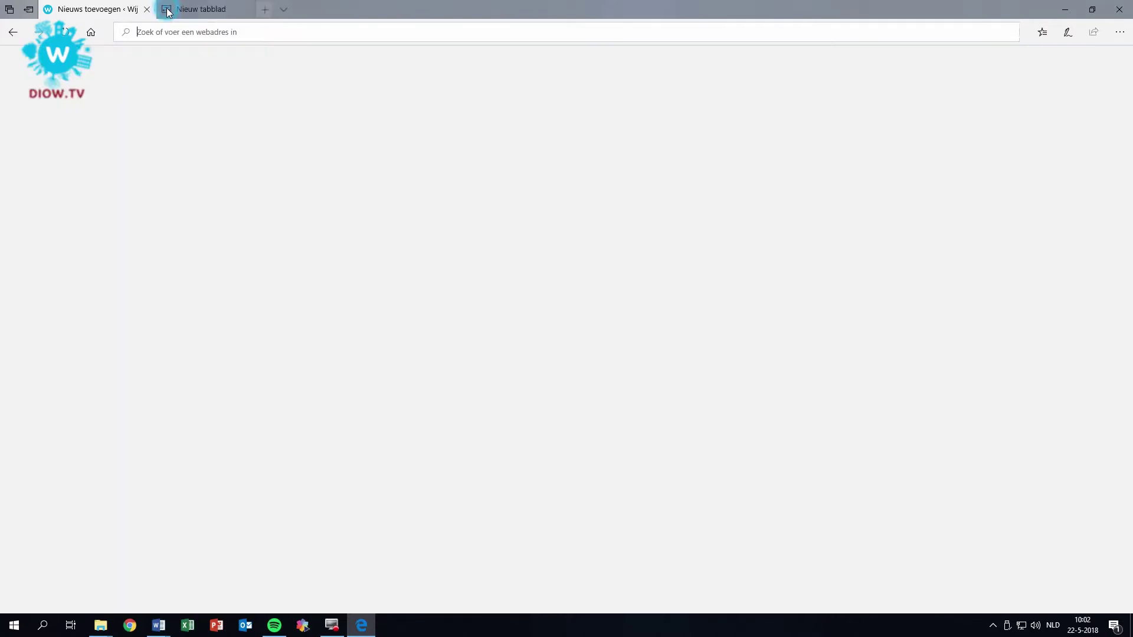
pyautogui.click(167, 10)
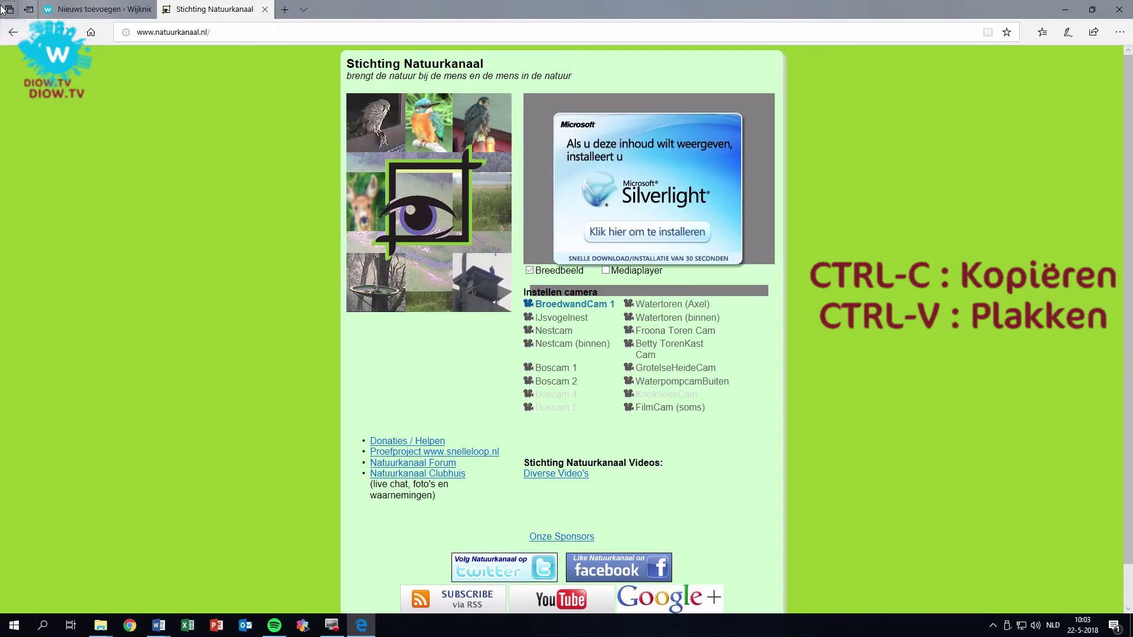
pyautogui.click(205, 31)
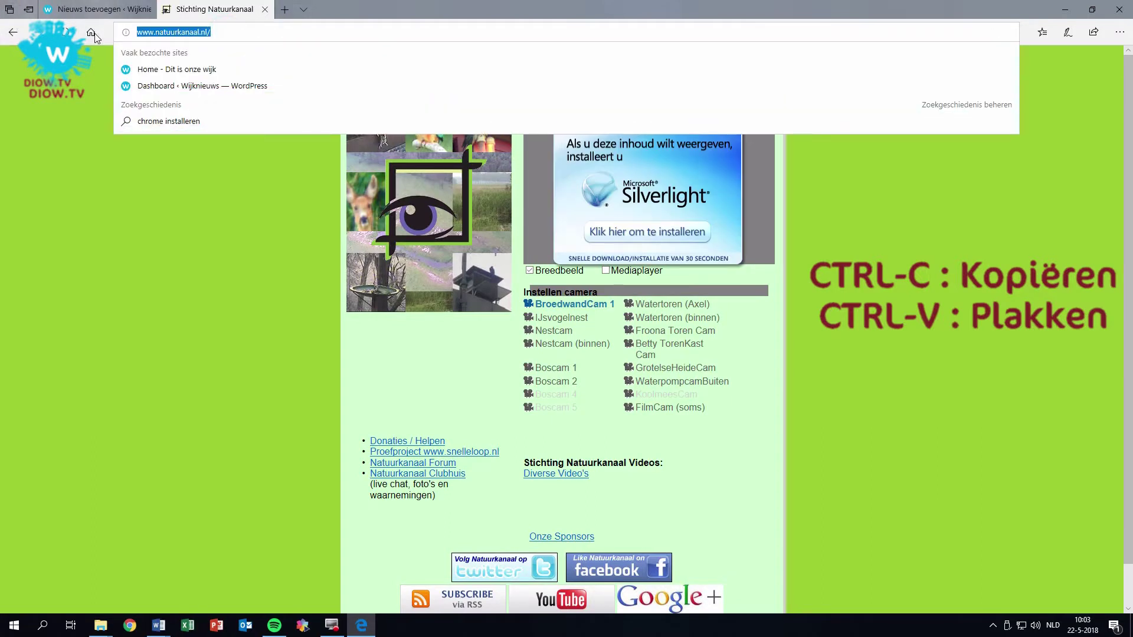
pyautogui.click(132, 9)
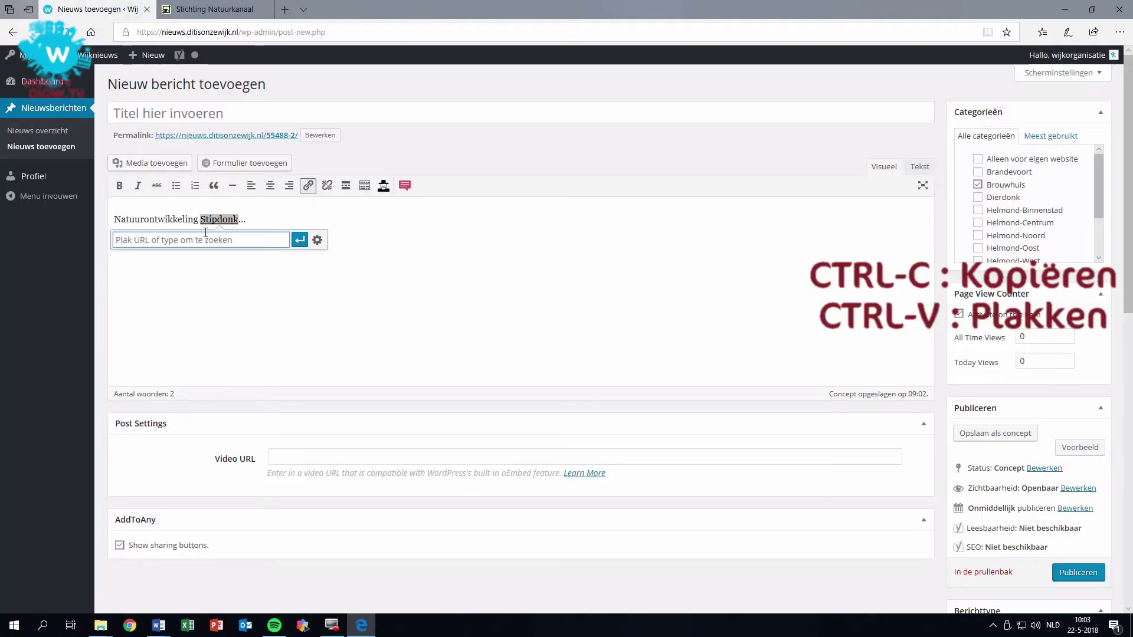
pyautogui.write('http://www.natuurkanaal.nl/')
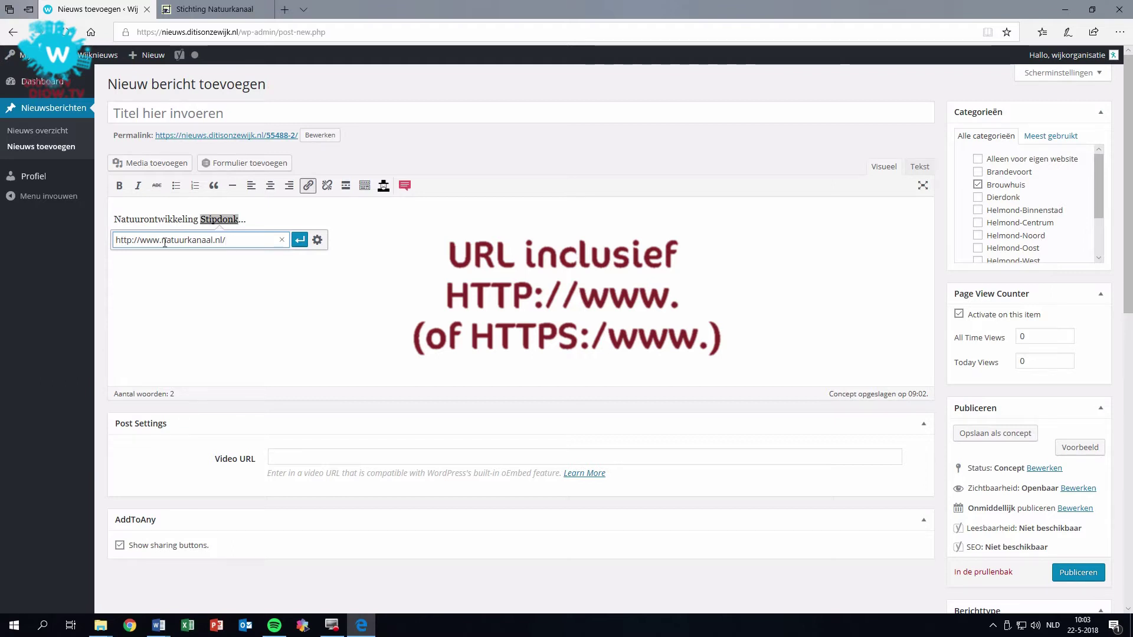
# Make the Stipdonk link open in a new tab and apply the link
pyautogui.click(317, 241)
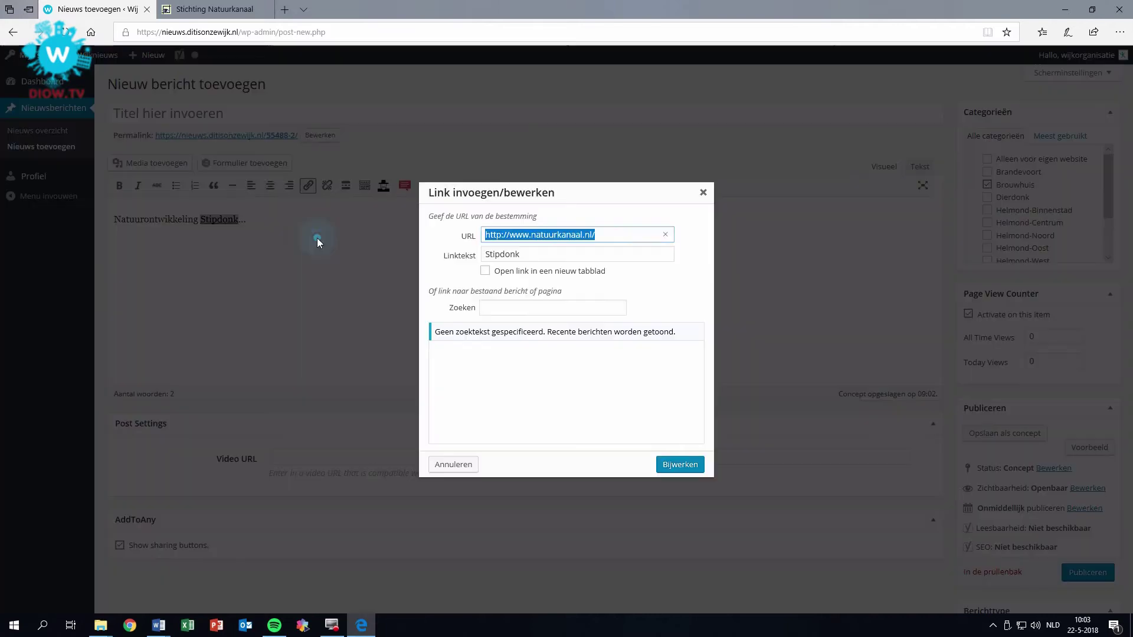
pyautogui.click(485, 271)
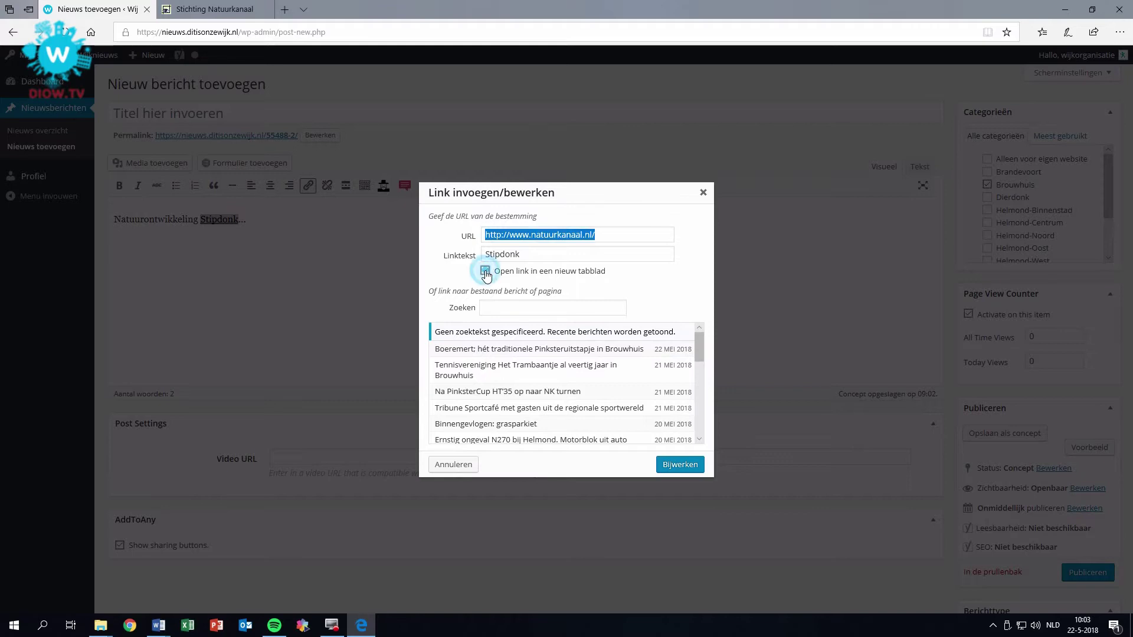
pyautogui.click(678, 465)
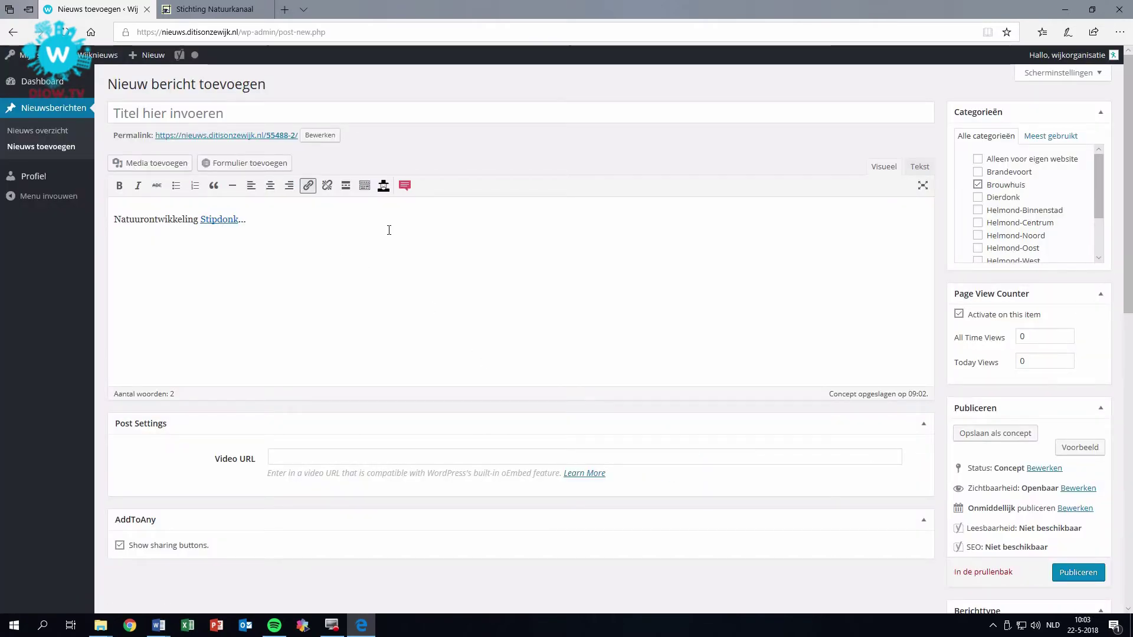
# Start a new gallery on a new line below the Stipdonk text, using the first five nature photos in the media library
pyautogui.click(280, 219)
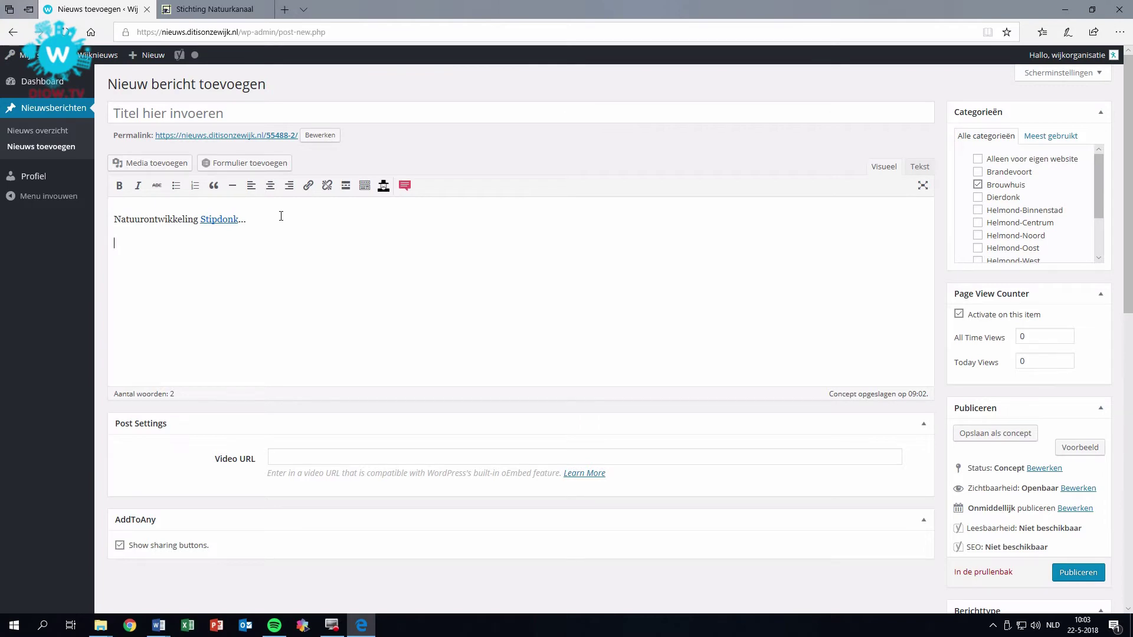
pyautogui.press('Return')
pyautogui.click(143, 167)
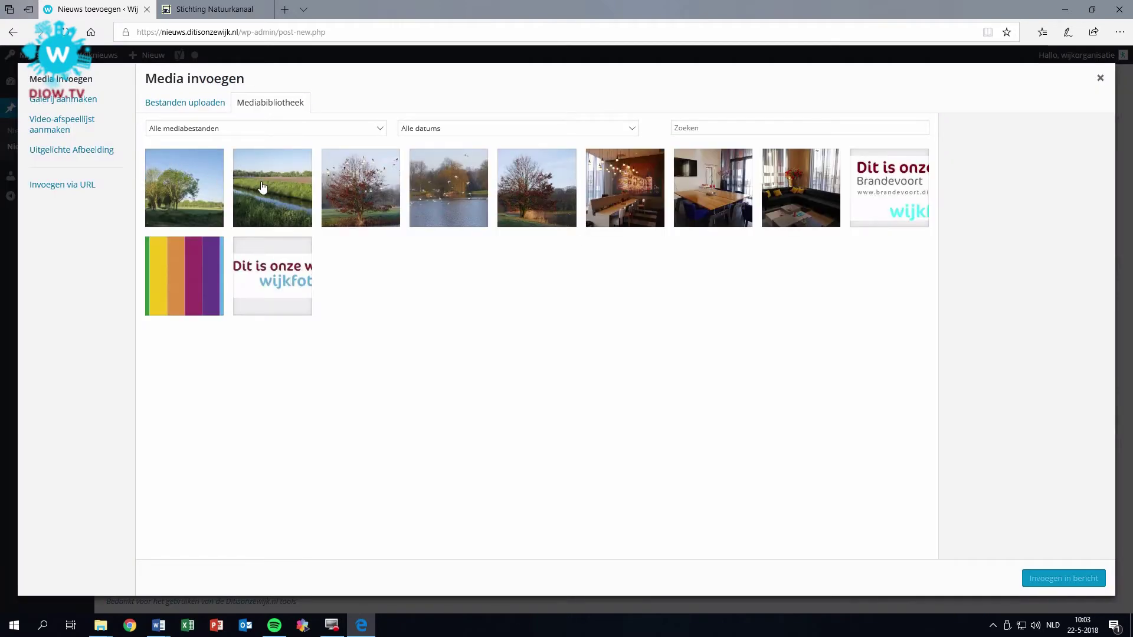
pyautogui.click(280, 188)
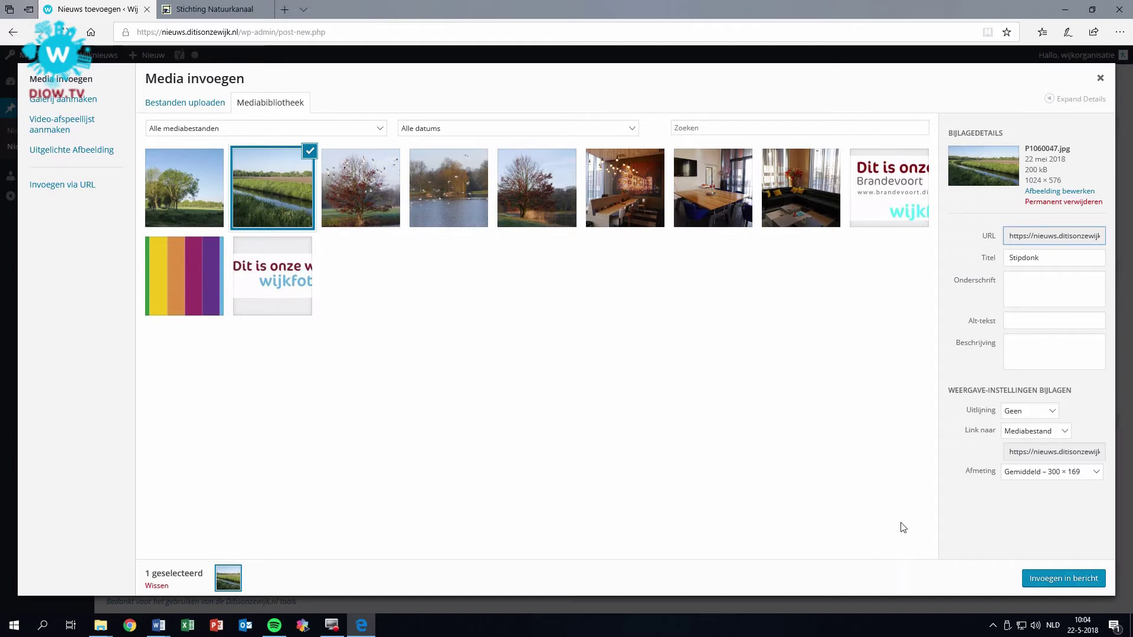
pyautogui.click(64, 100)
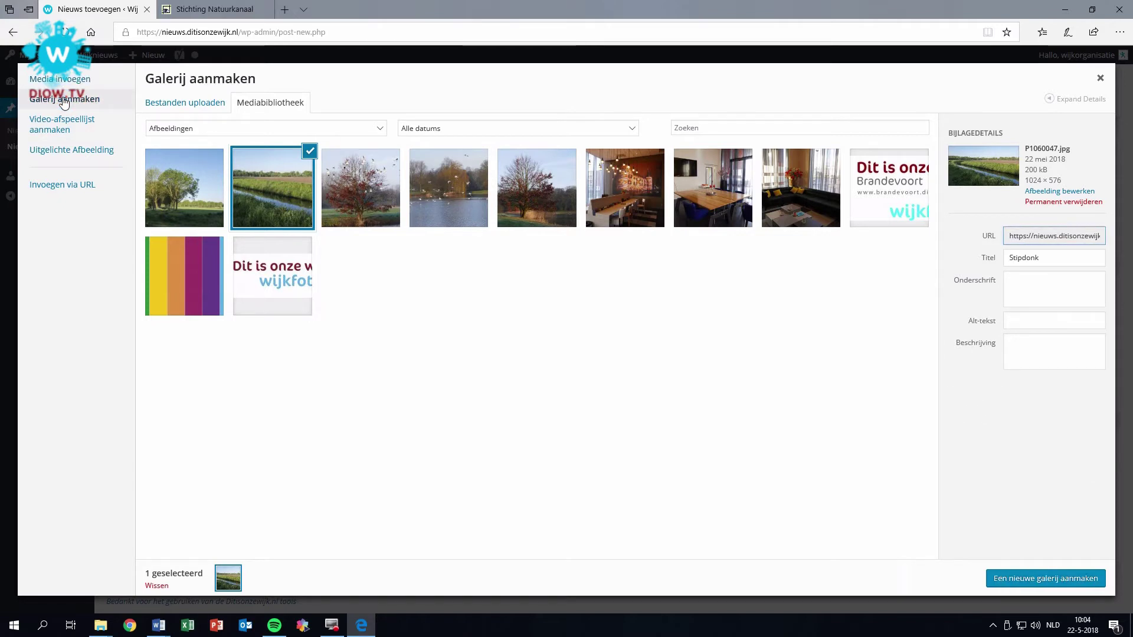
pyautogui.click(185, 192)
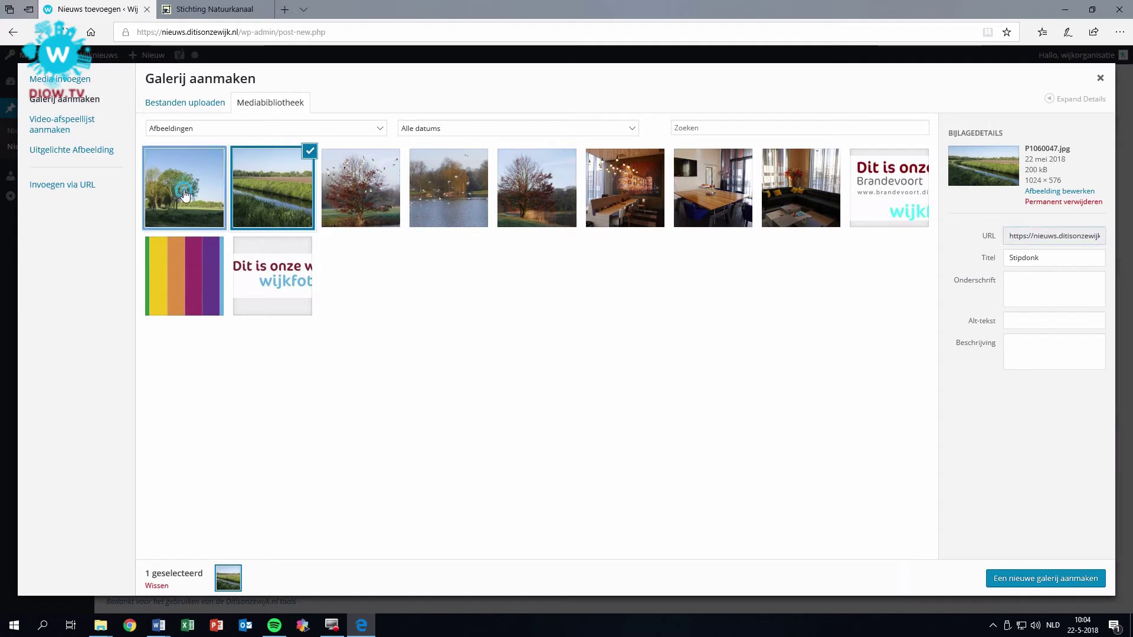
pyautogui.keyDown('shift'); pyautogui.click(544, 202); pyautogui.keyUp('shift')
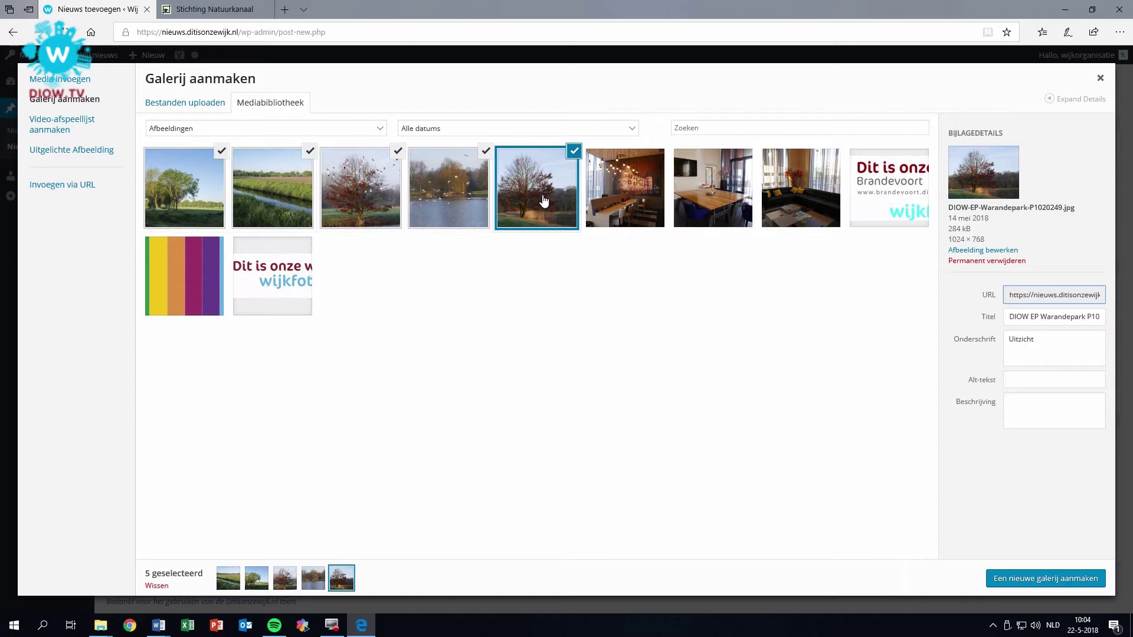
pyautogui.click(1054, 582)
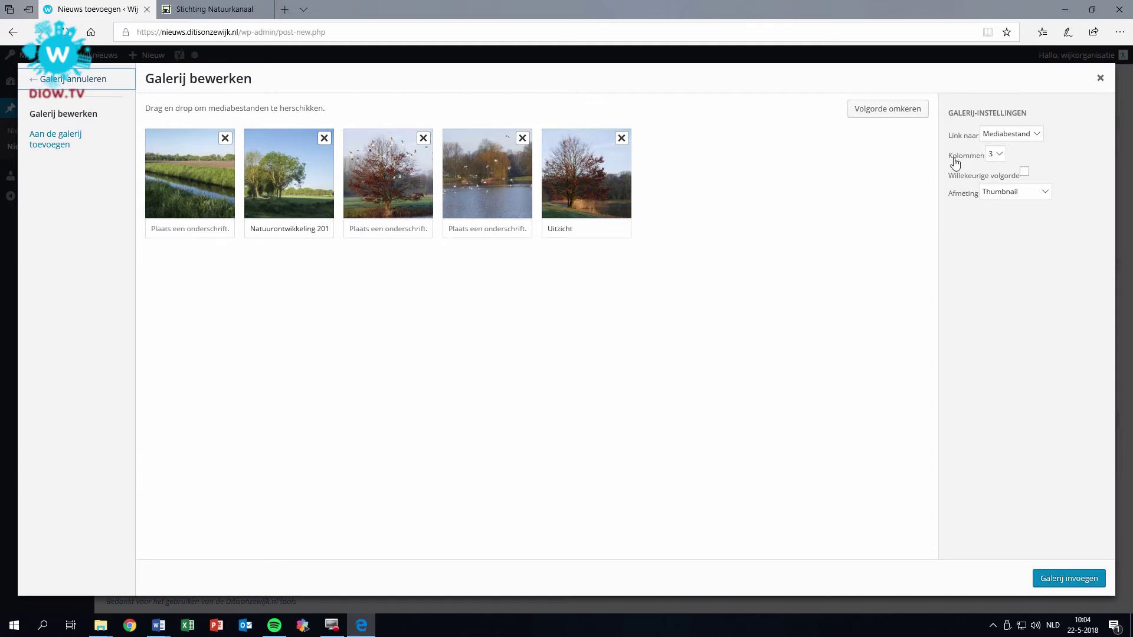
# Set the gallery to 2 columns with image size Gemiddeld and insert it into the post
pyautogui.click(1000, 159)
pyautogui.click(997, 146)
pyautogui.click(1045, 193)
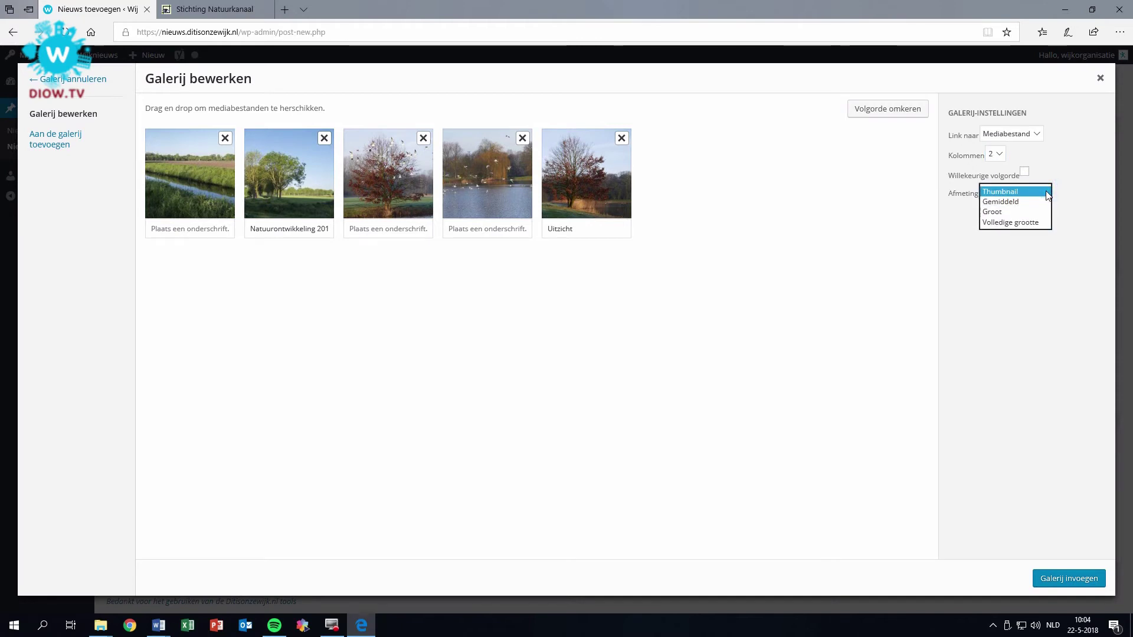
pyautogui.click(1042, 202)
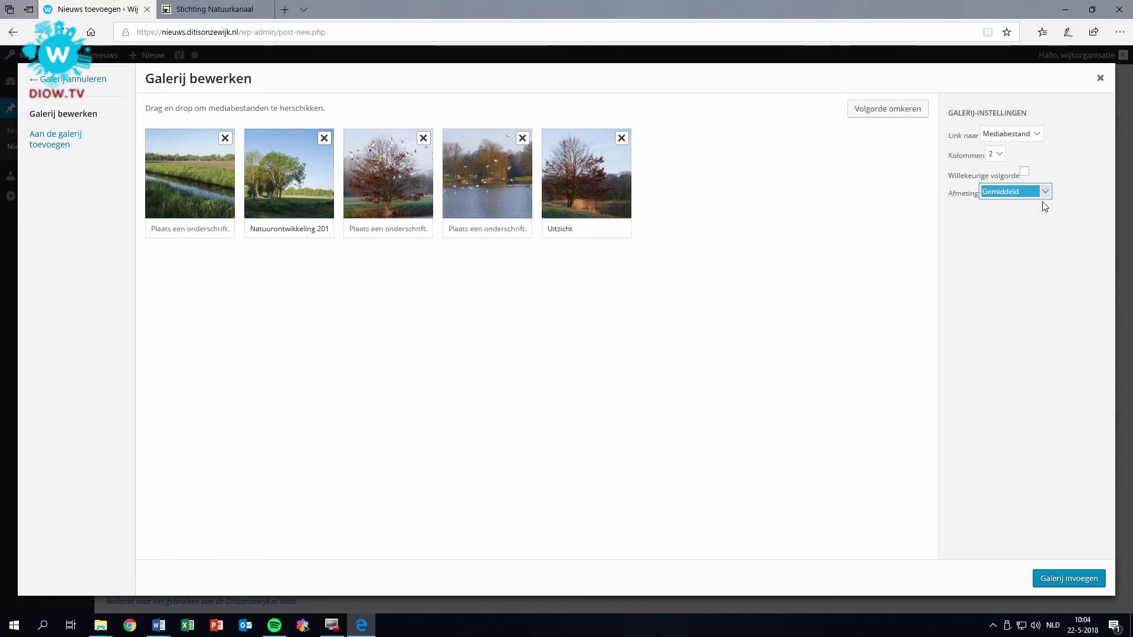
pyautogui.click(1065, 583)
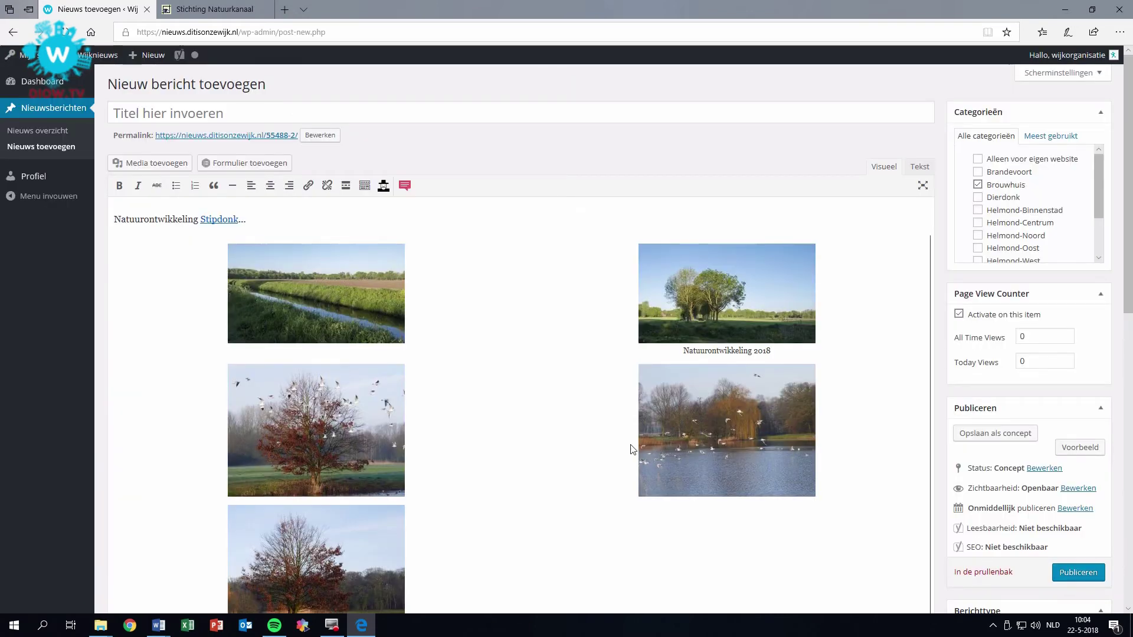
pyautogui.click(343, 296)
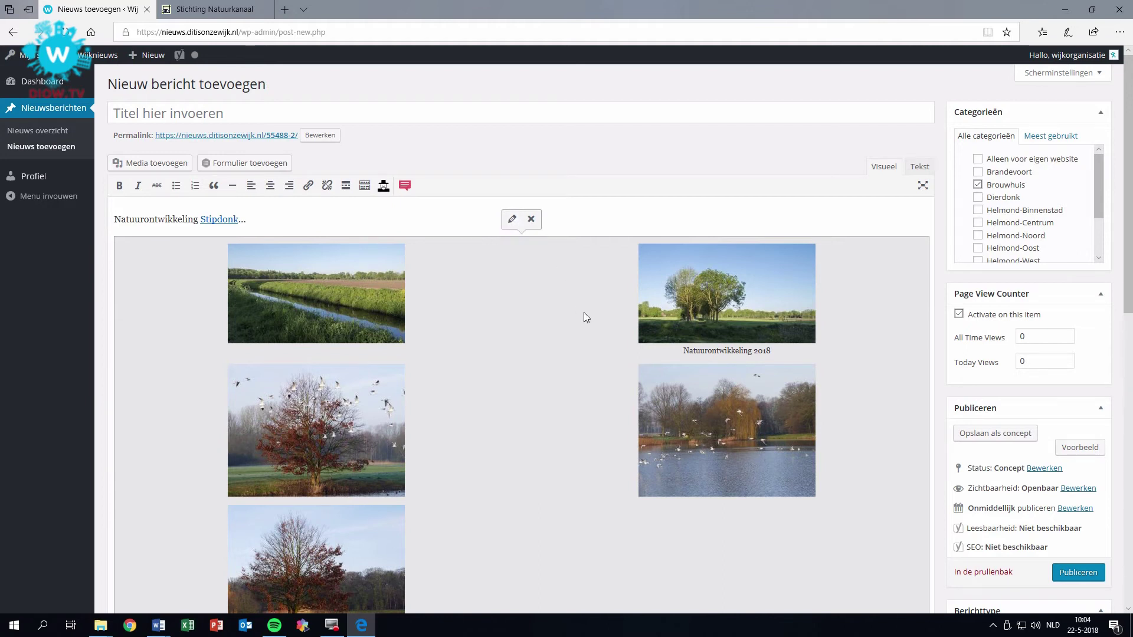
# Preview the post to check its featured image, linked text, photo gallery and location map, and publish it from the editor
pyautogui.click(1089, 452)
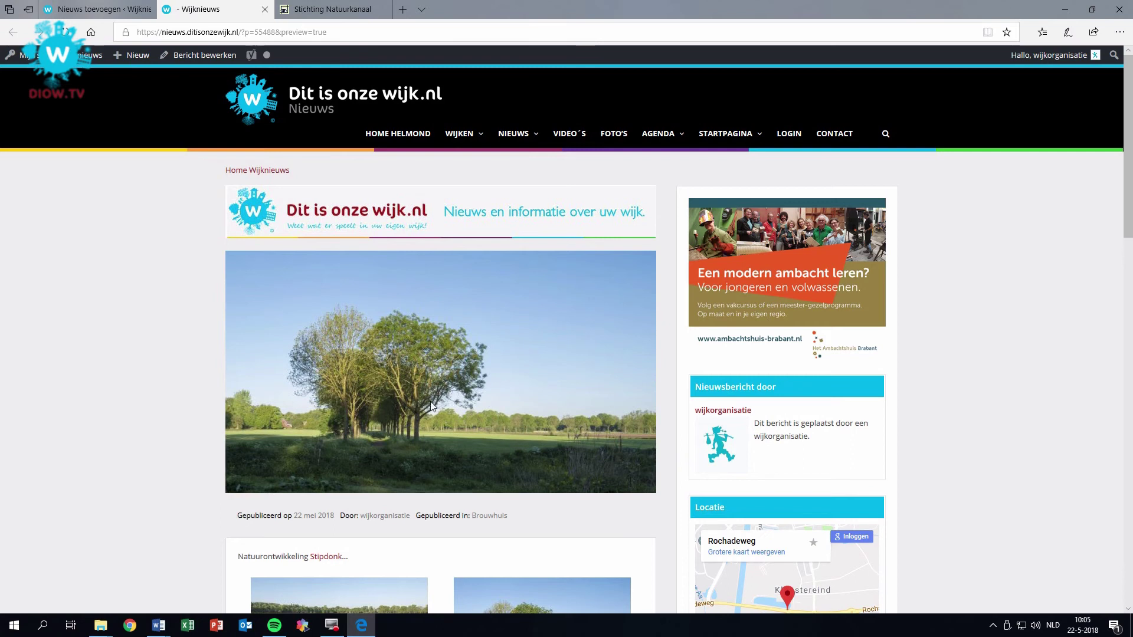
pyautogui.scroll(-3, 430, 401)
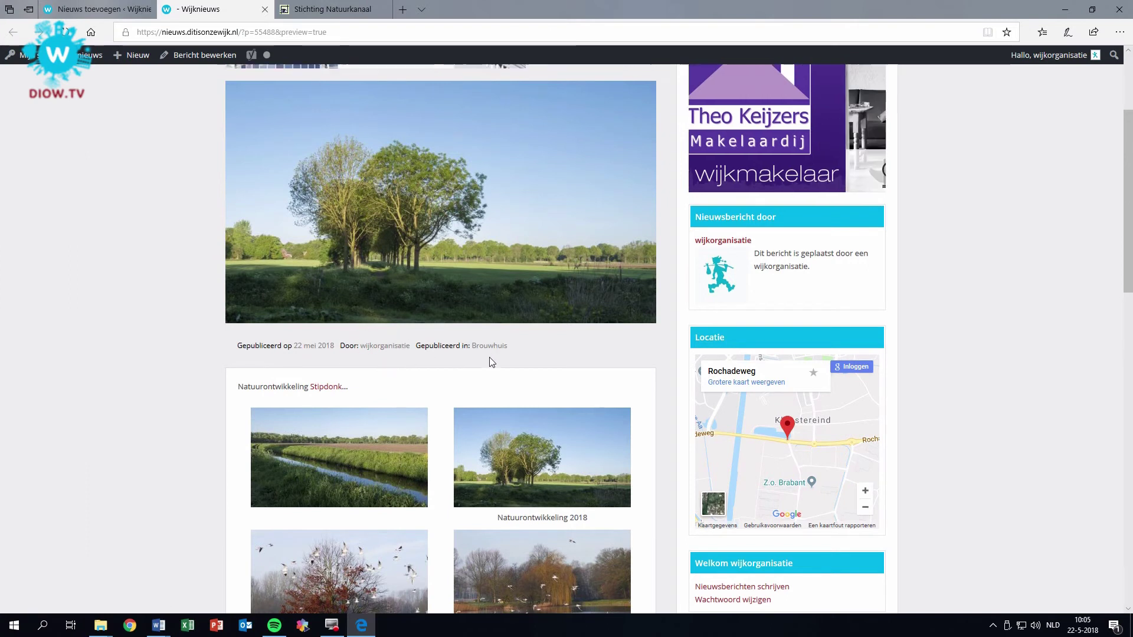
pyautogui.scroll(-2, 488, 359)
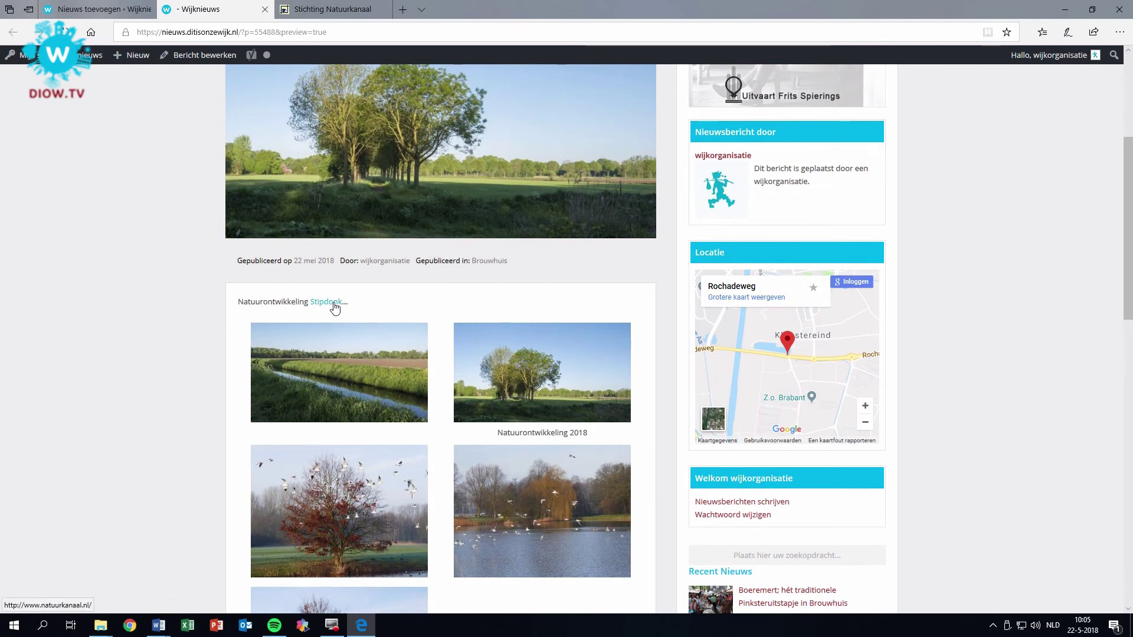
pyautogui.scroll(-4, 454, 427)
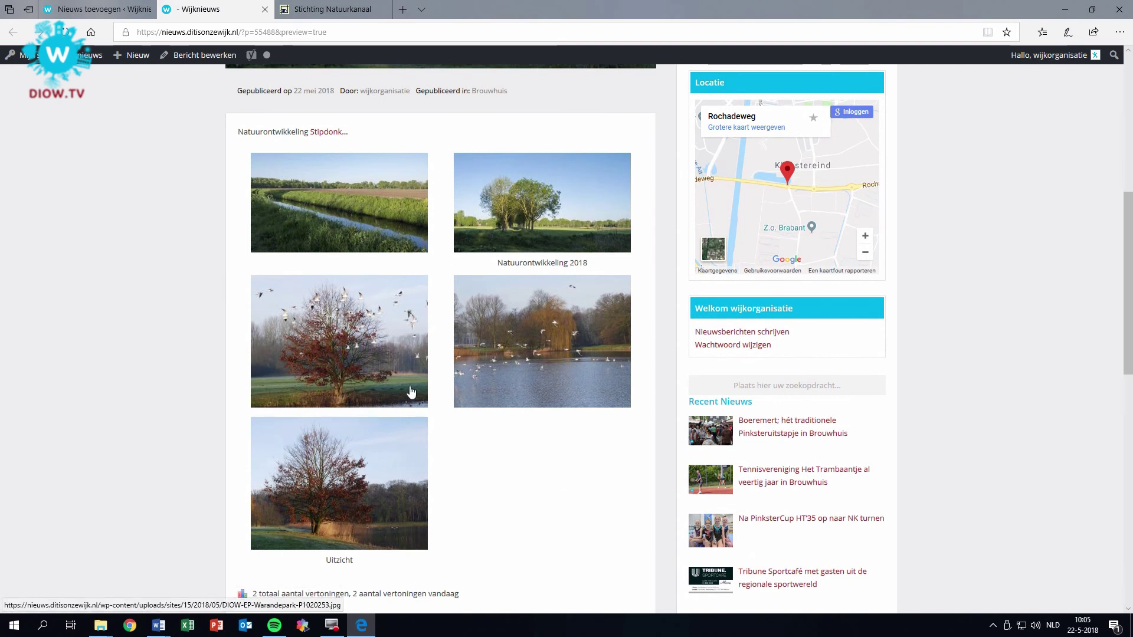
pyautogui.scroll(2, 411, 391)
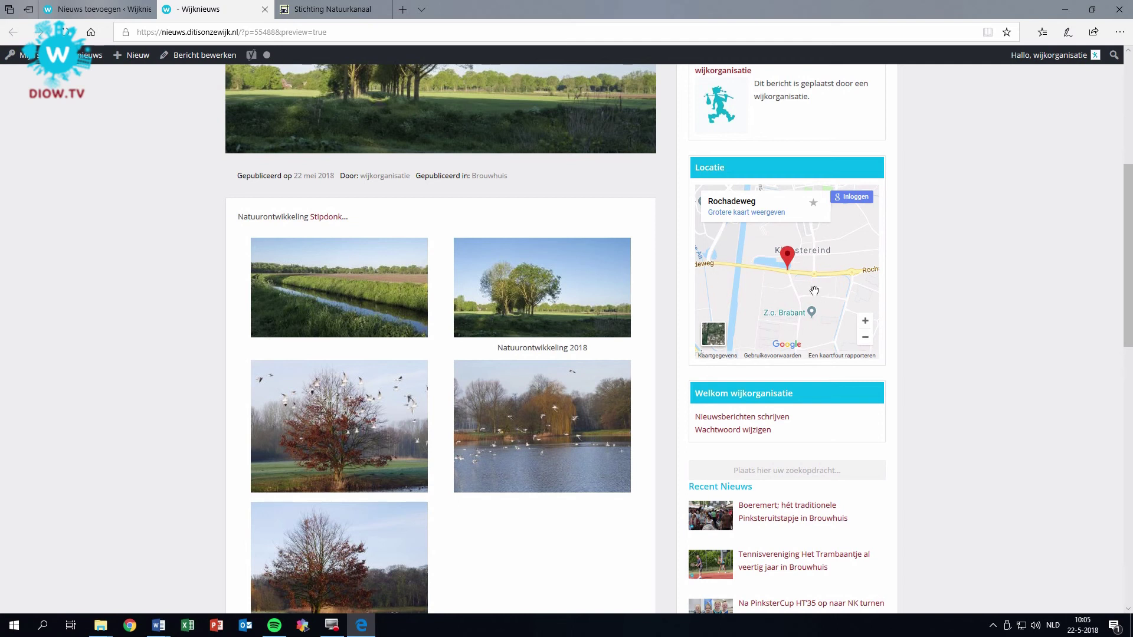
pyautogui.scroll(5, 335, 352)
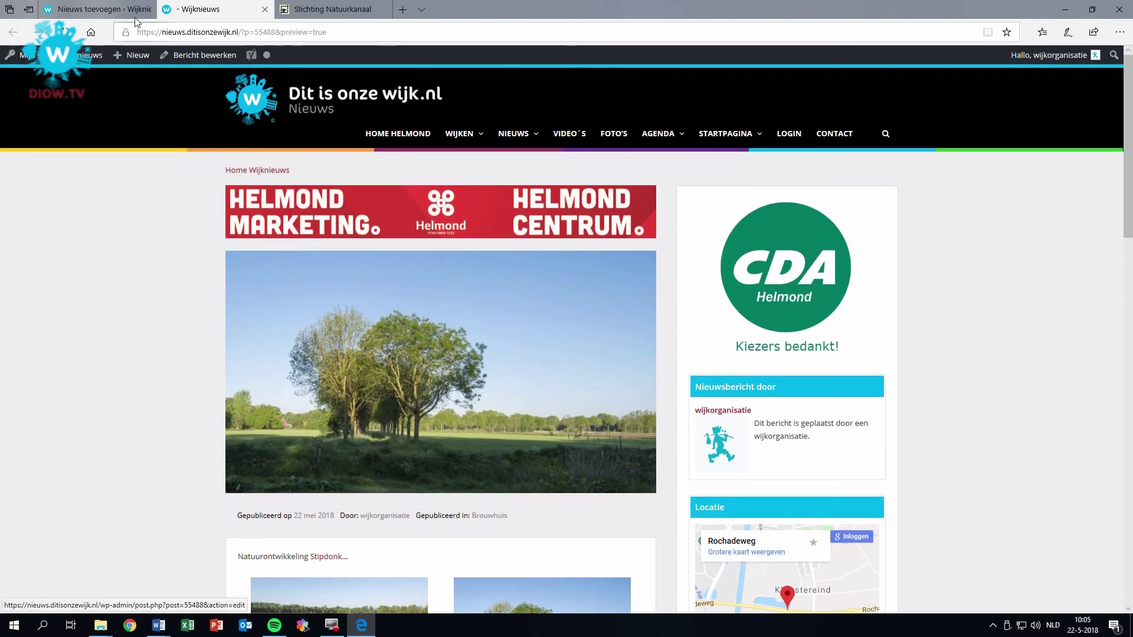
pyautogui.click(108, 13)
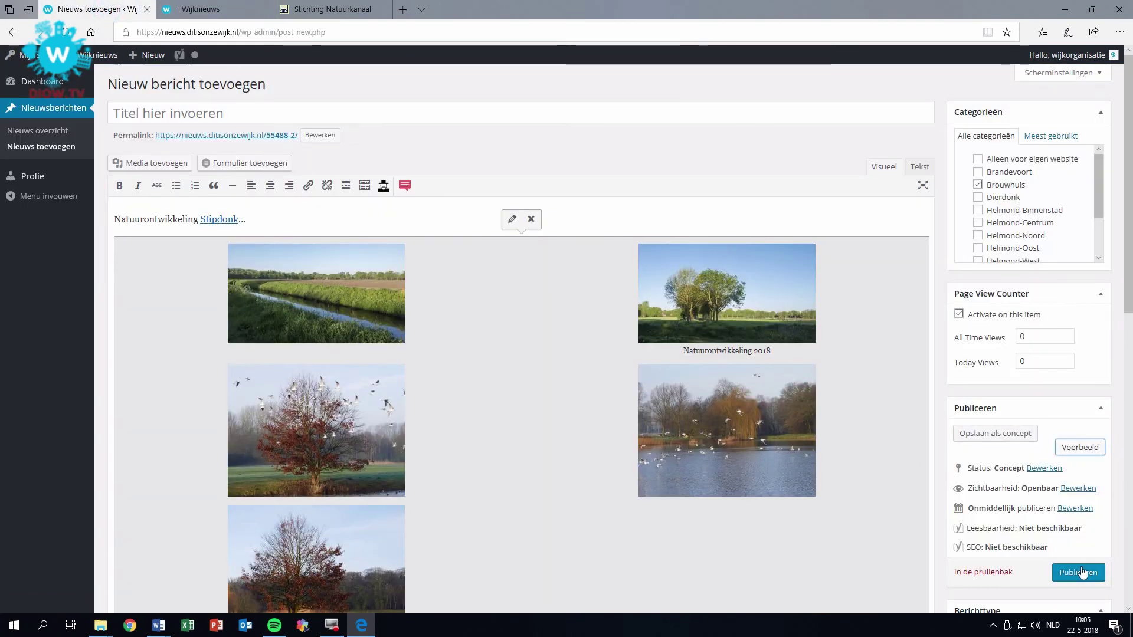
pyautogui.click(1079, 573)
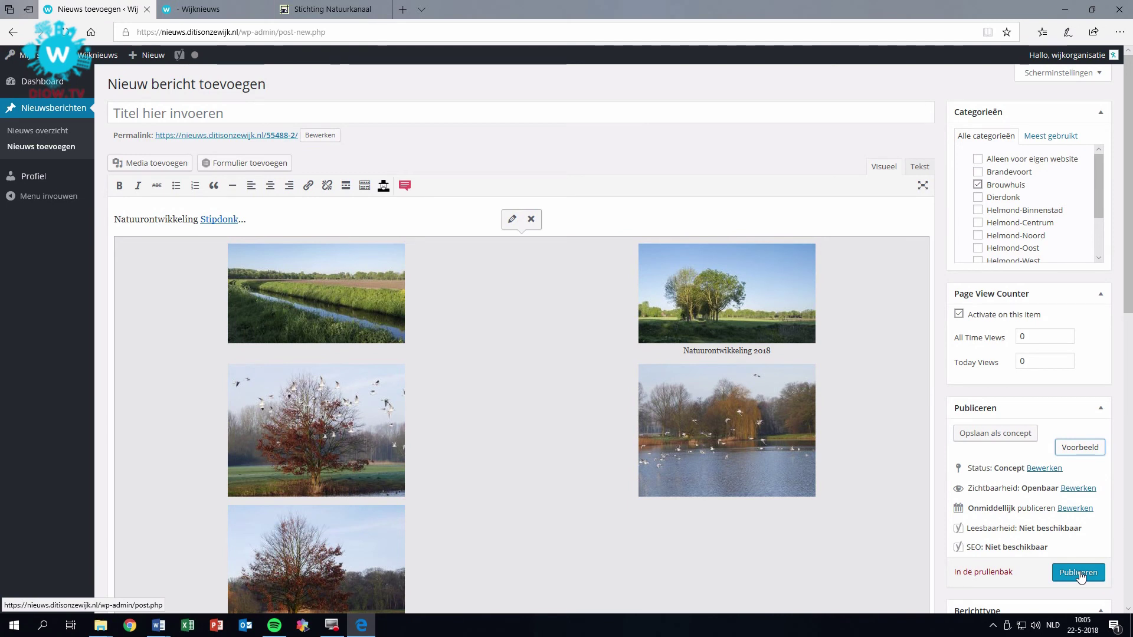